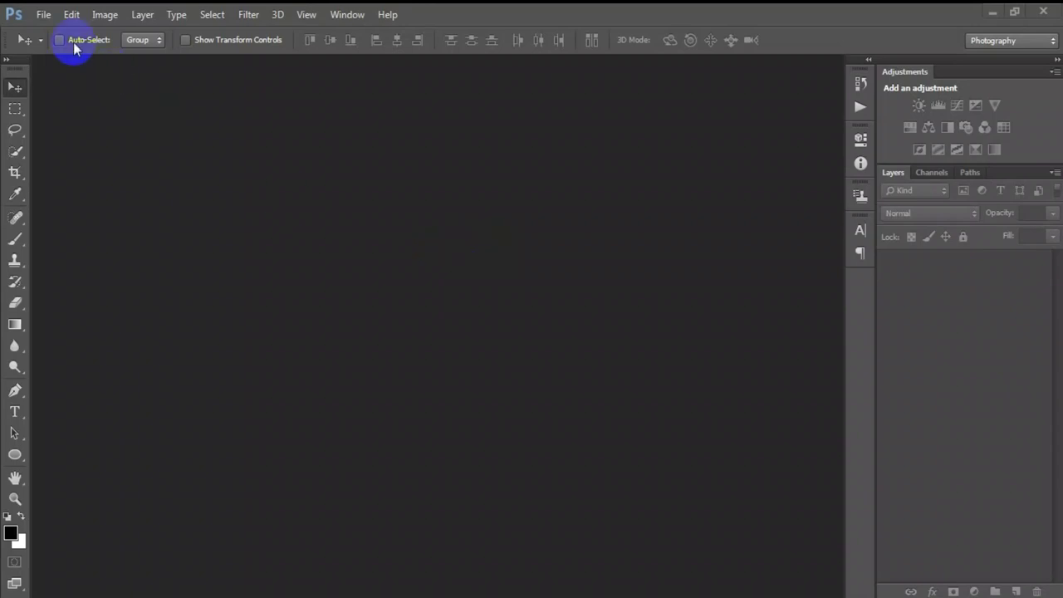
Create a new 2400×3300 px, 300 ppi document in CMYK Color mode
{"action": "left_click", "coordinate": [48, 31]}
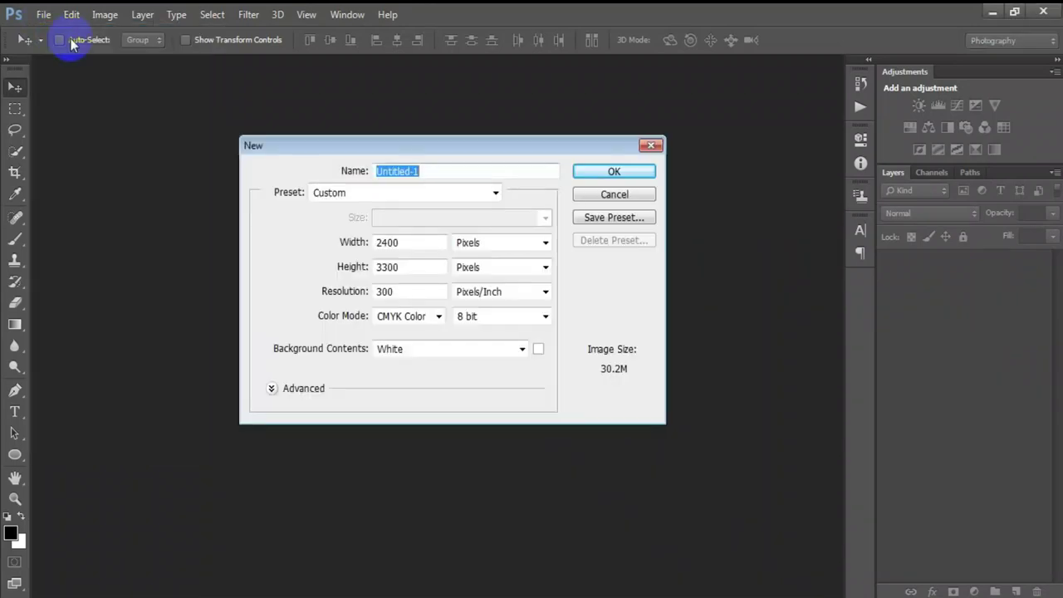
{"action": "double_click", "coordinate": [404, 241]}
{"action": "double_click", "coordinate": [406, 267]}
{"action": "double_click", "coordinate": [407, 291]}
{"action": "left_click", "coordinate": [438, 316]}
{"action": "left_click", "coordinate": [419, 372]}
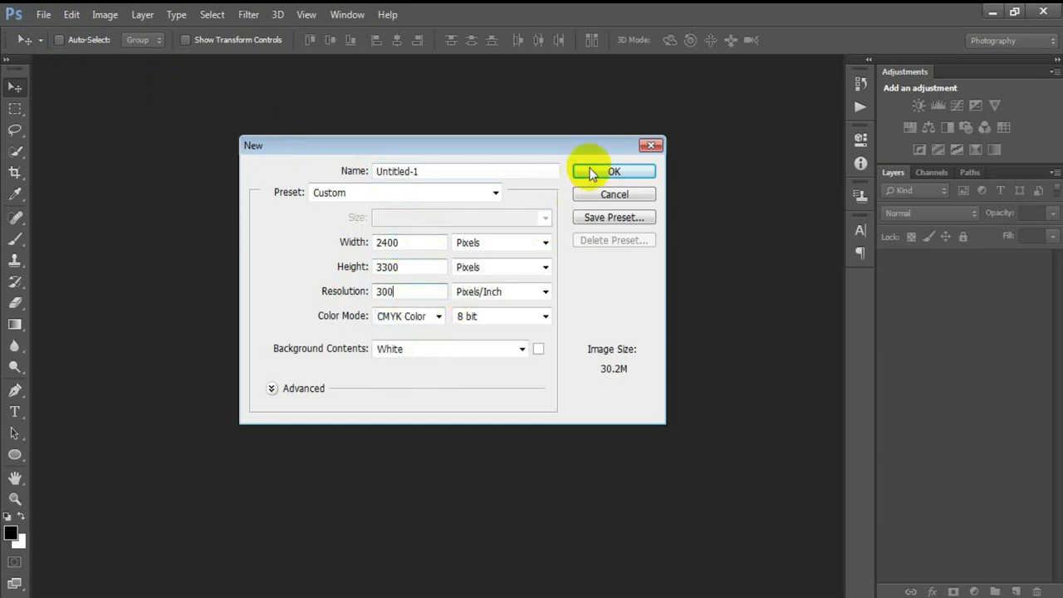
{"action": "left_click", "coordinate": [590, 170]}
Add a grey #606060 Solid Color fill layer with an empty layer above it
{"action": "left_click", "coordinate": [339, 63]}
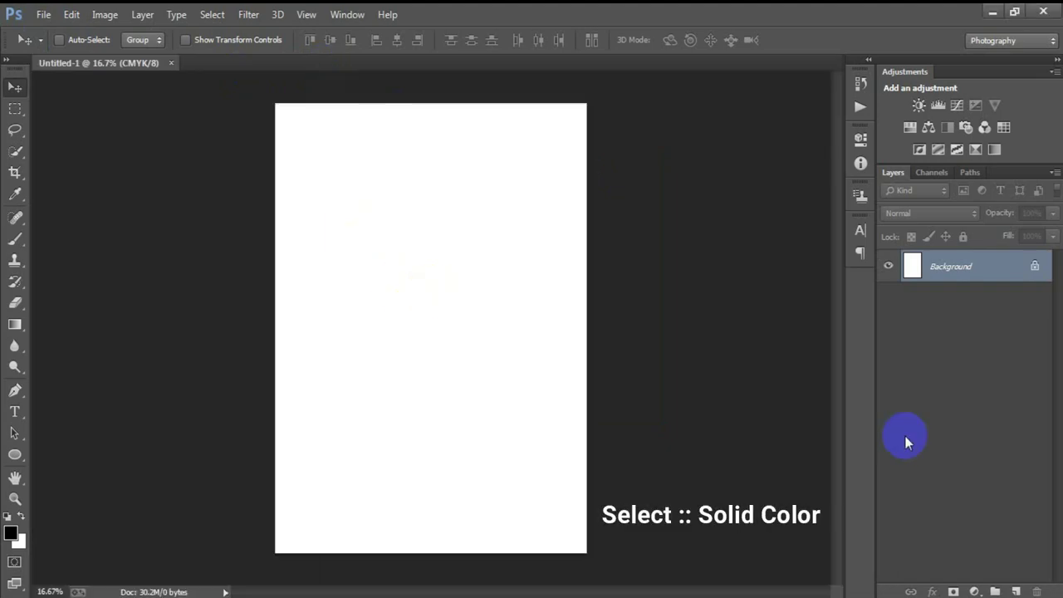
{"action": "left_click", "coordinate": [975, 592]}
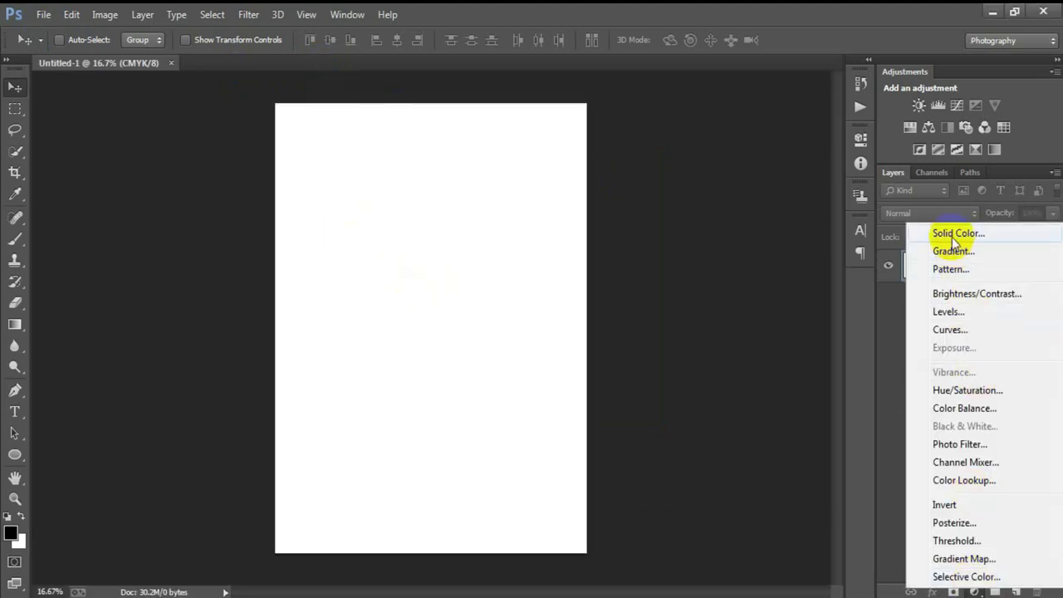
{"action": "left_click", "coordinate": [890, 233]}
{"action": "left_click_drag", "start_coordinate": [453, 288], "coordinate": [460, 278]}
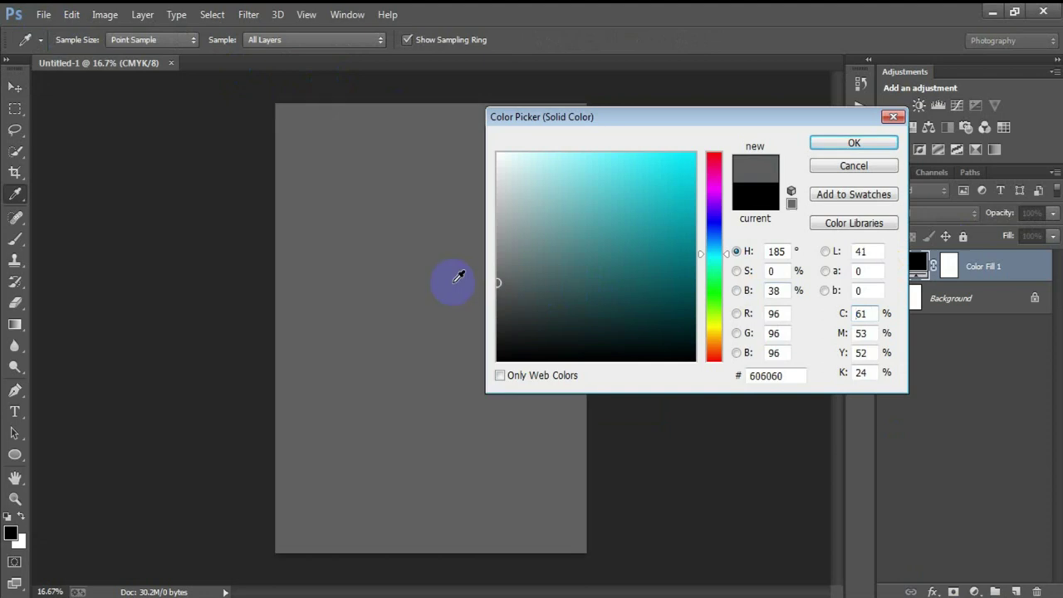
{"action": "left_click", "coordinate": [818, 143]}
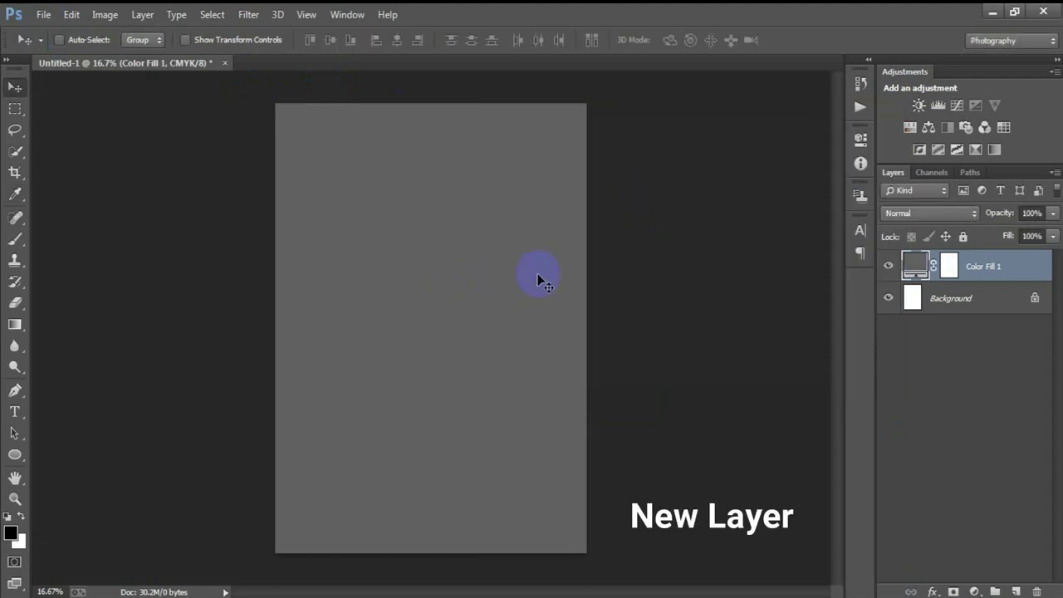
{"action": "left_click", "coordinate": [1015, 591]}
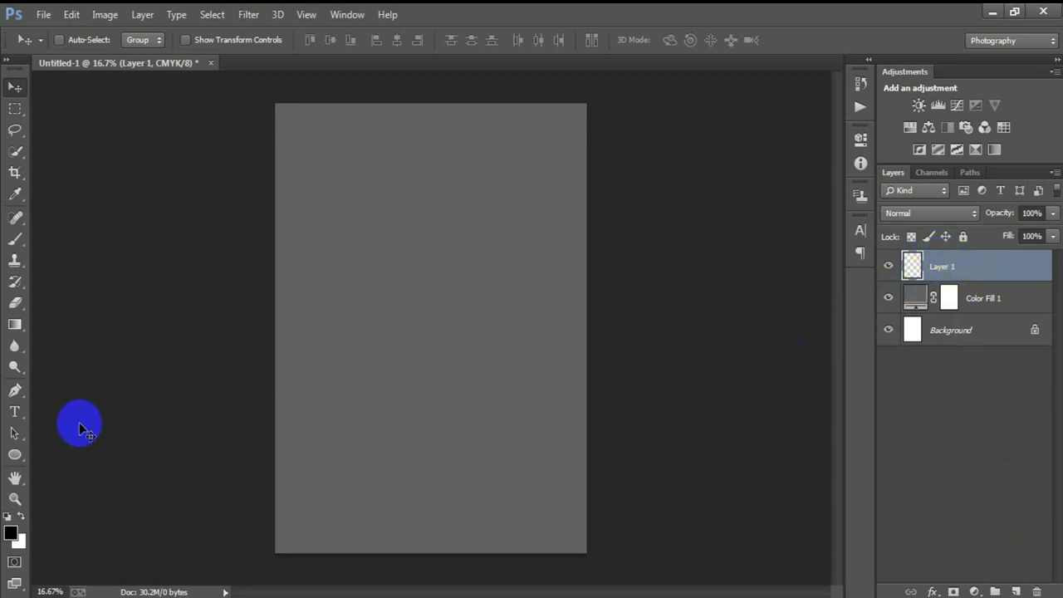
Type 'I'M NOT OLD' on the page and set it in MADE Tommy ExtraBold
{"action": "left_click", "coordinate": [31, 414]}
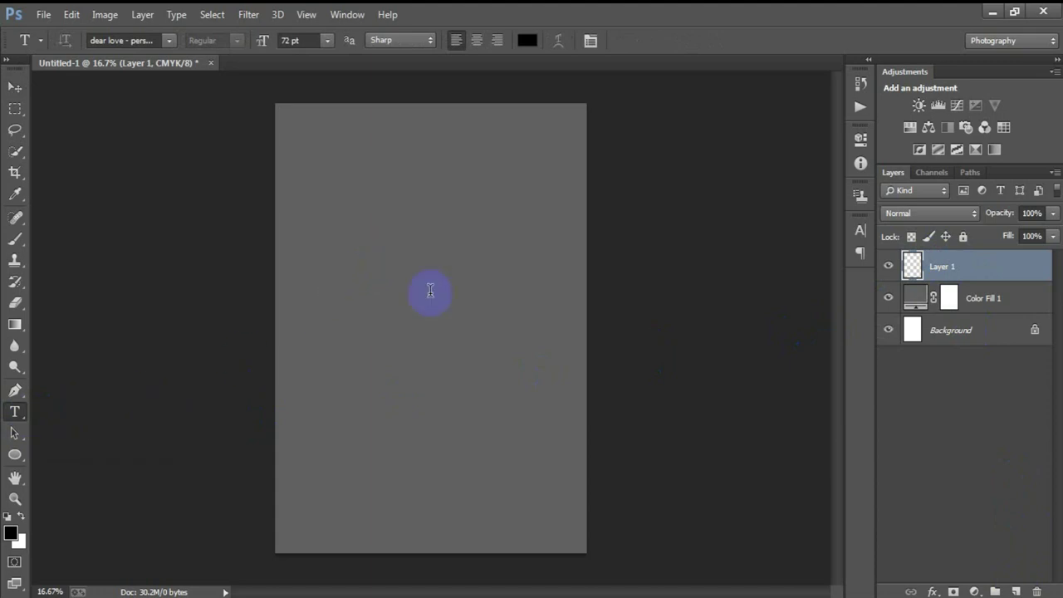
{"action": "left_click", "coordinate": [383, 249]}
{"action": "type", "text": "I'M NOT OLD"}
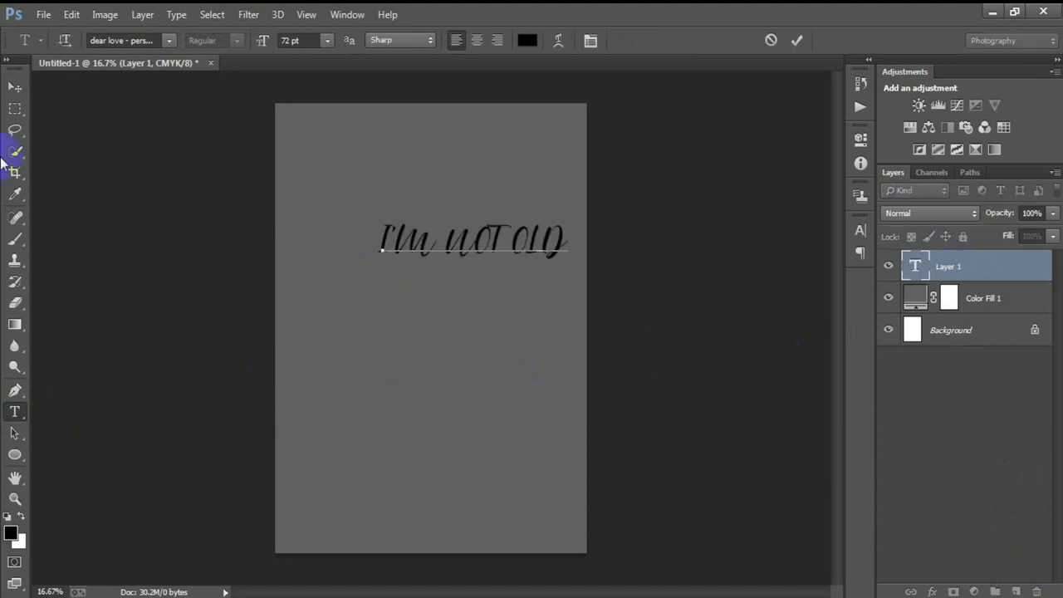
{"action": "left_click", "coordinate": [15, 87]}
{"action": "left_click", "coordinate": [860, 230]}
{"action": "type", "text": "MADE Tommy"}
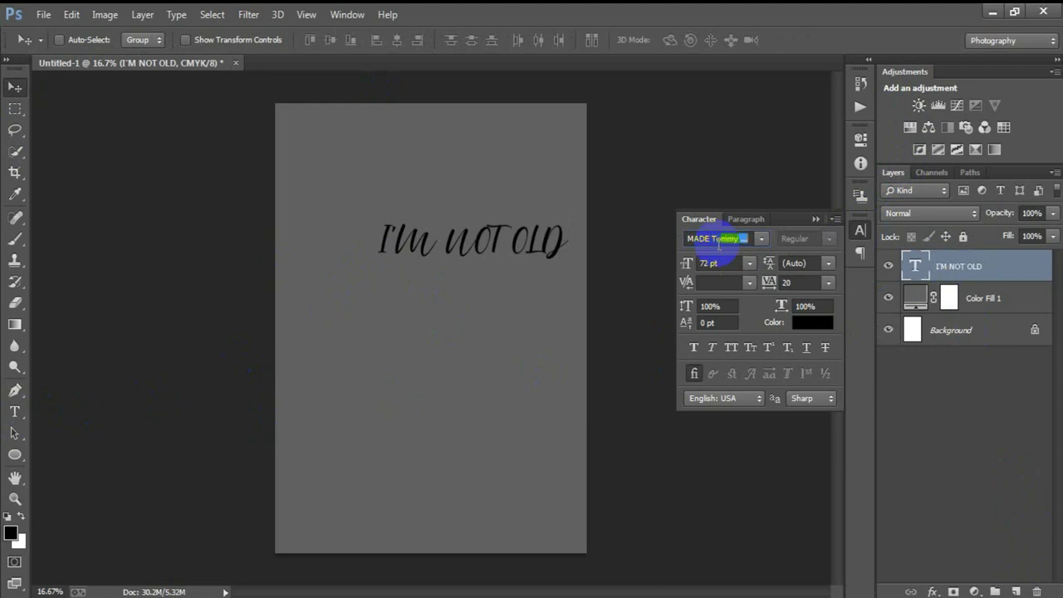
{"action": "key", "text": "Return"}
Move the text up near the page top and colour it white
{"action": "left_click_drag", "start_coordinate": [508, 243], "coordinate": [446, 183]}
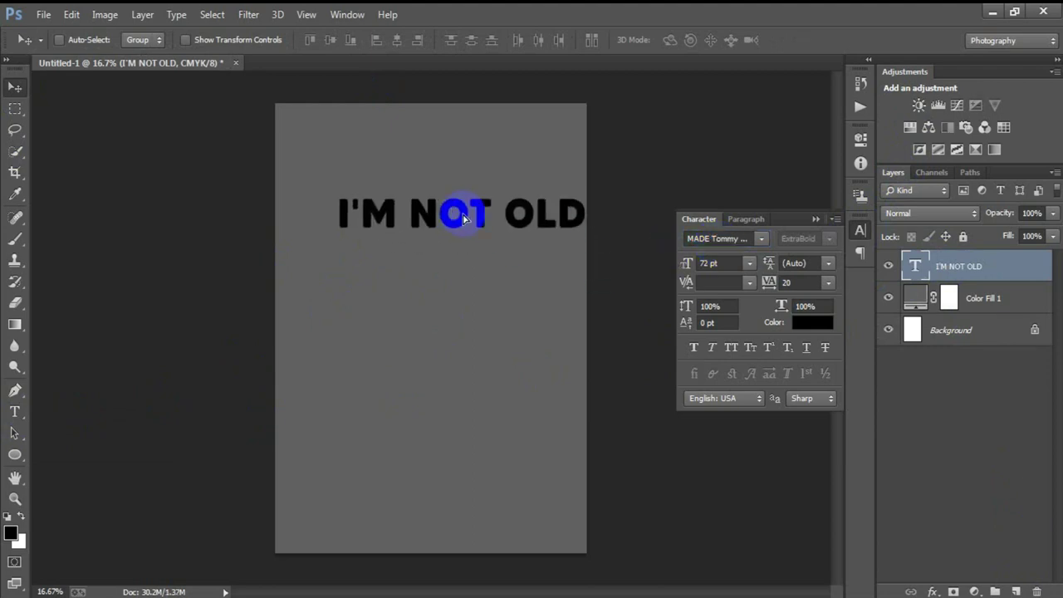
{"action": "left_click", "coordinate": [797, 323]}
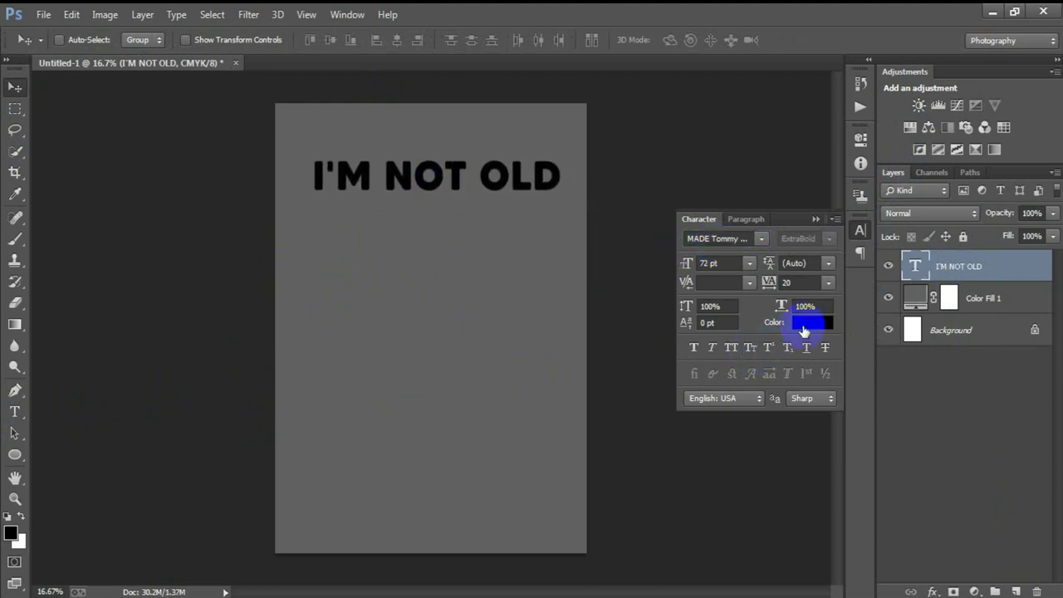
{"action": "left_click", "coordinate": [443, 112]}
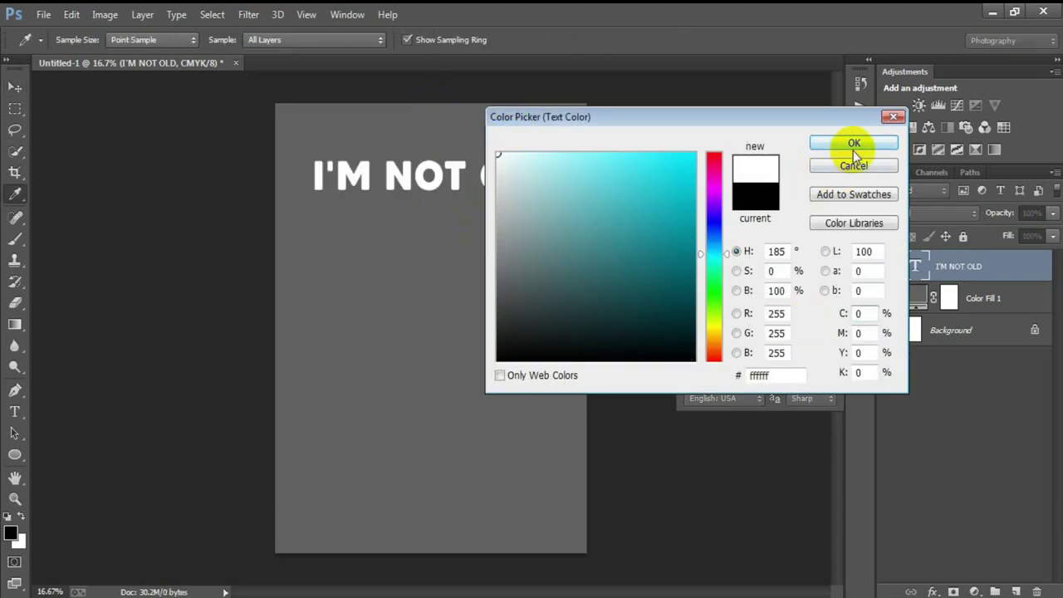
{"action": "left_click", "coordinate": [852, 144]}
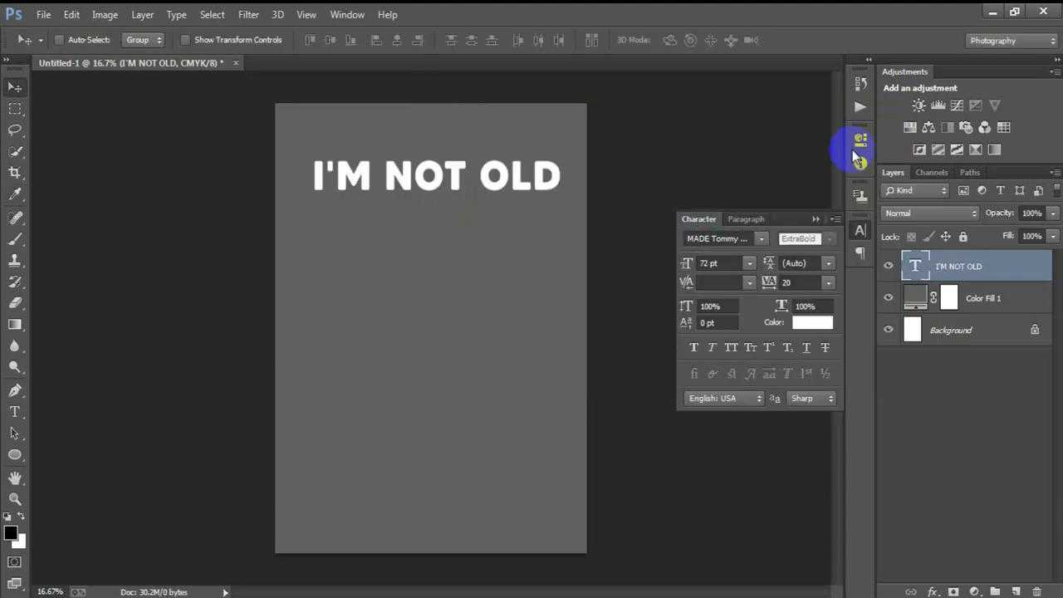
Centre 'I'M NOT OLD' horizontally on the page against the Background layer
{"action": "left_click", "coordinate": [950, 330], "text": "ctrl"}
{"action": "left_click", "coordinate": [397, 40]}
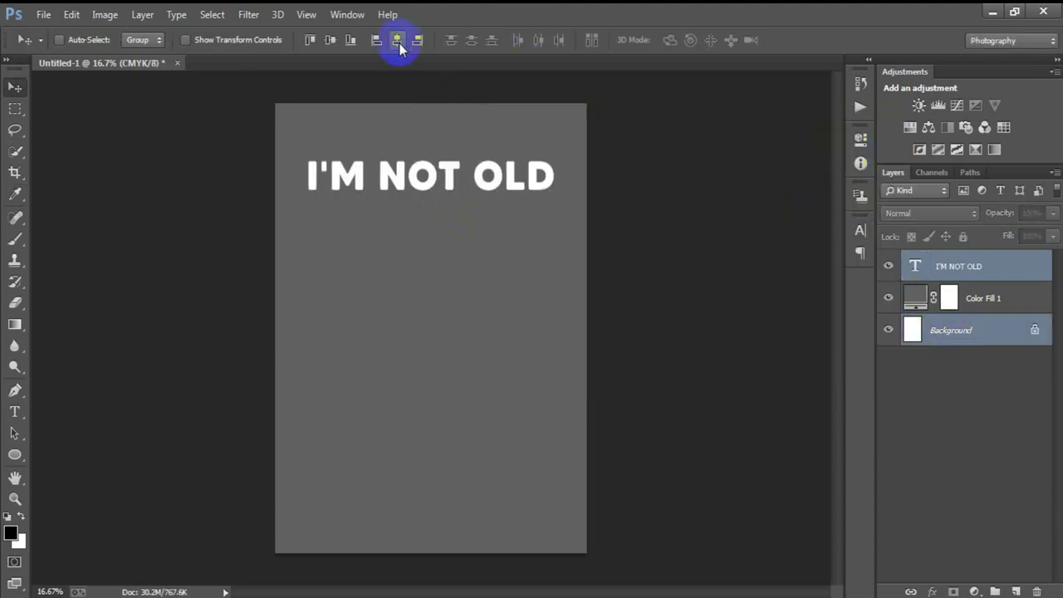
{"action": "left_click", "coordinate": [951, 270]}
{"action": "left_click", "coordinate": [888, 268]}
{"action": "left_click", "coordinate": [888, 268]}
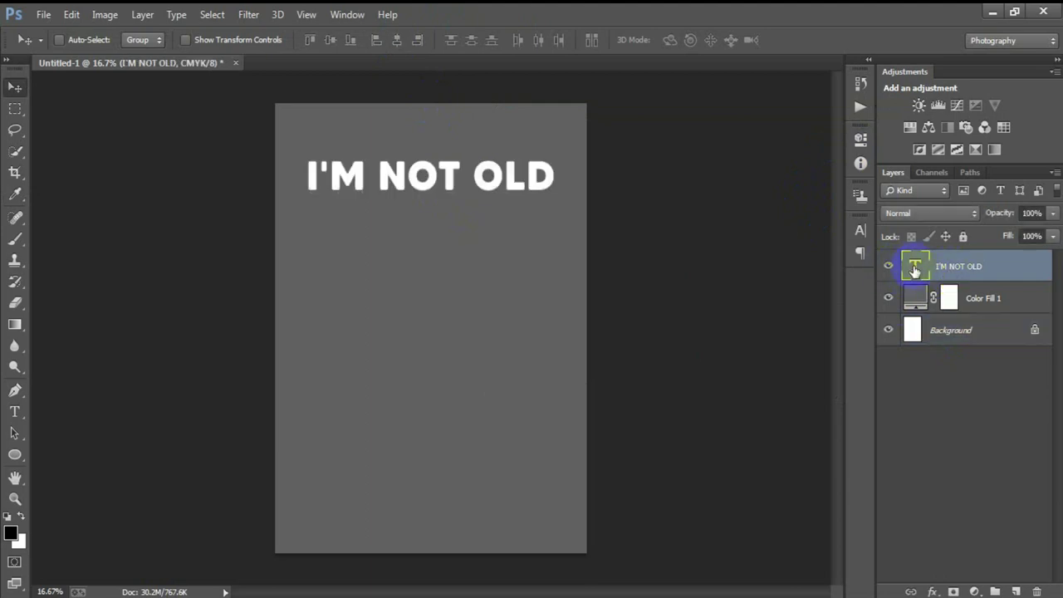
Warp the 'I'M NOT OLD' text with an Arc style, bend about +38
{"action": "double_click", "coordinate": [915, 270]}
{"action": "left_click", "coordinate": [561, 49]}
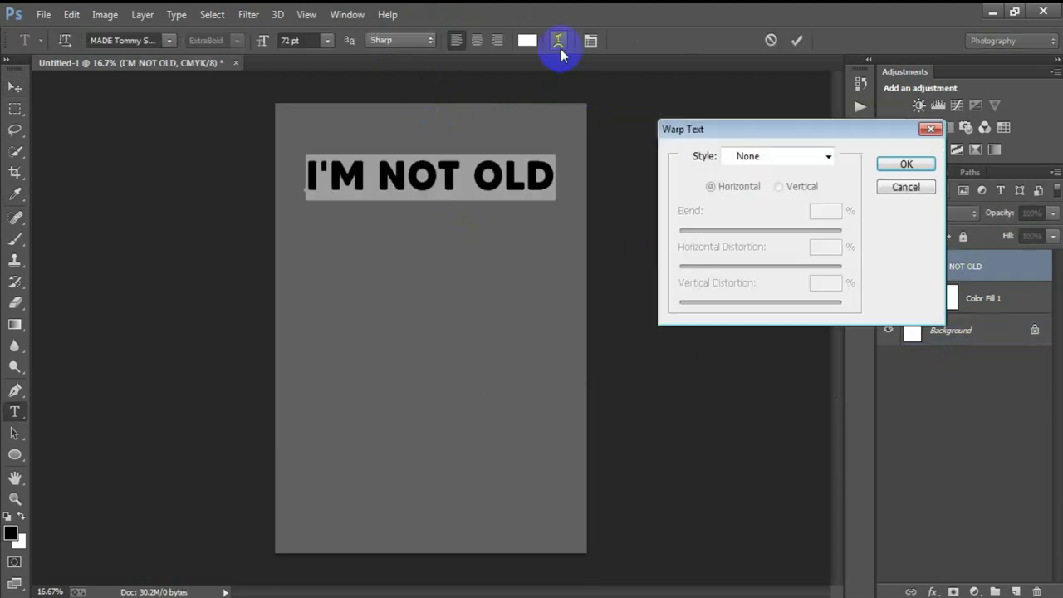
{"action": "left_click", "coordinate": [828, 157]}
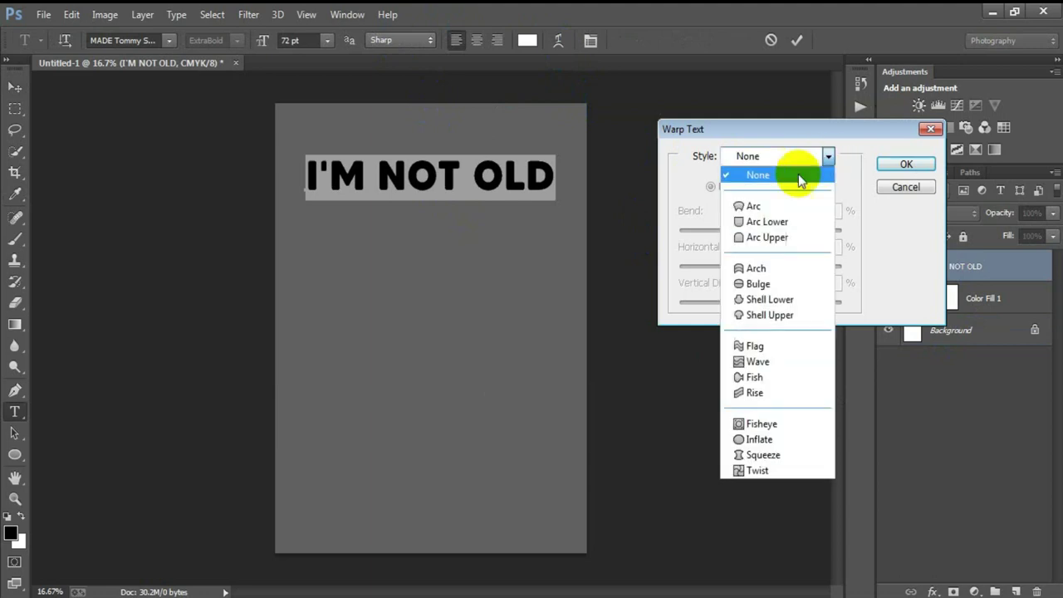
{"action": "left_click", "coordinate": [762, 206]}
{"action": "left_click_drag", "start_coordinate": [800, 239], "coordinate": [789, 239]}
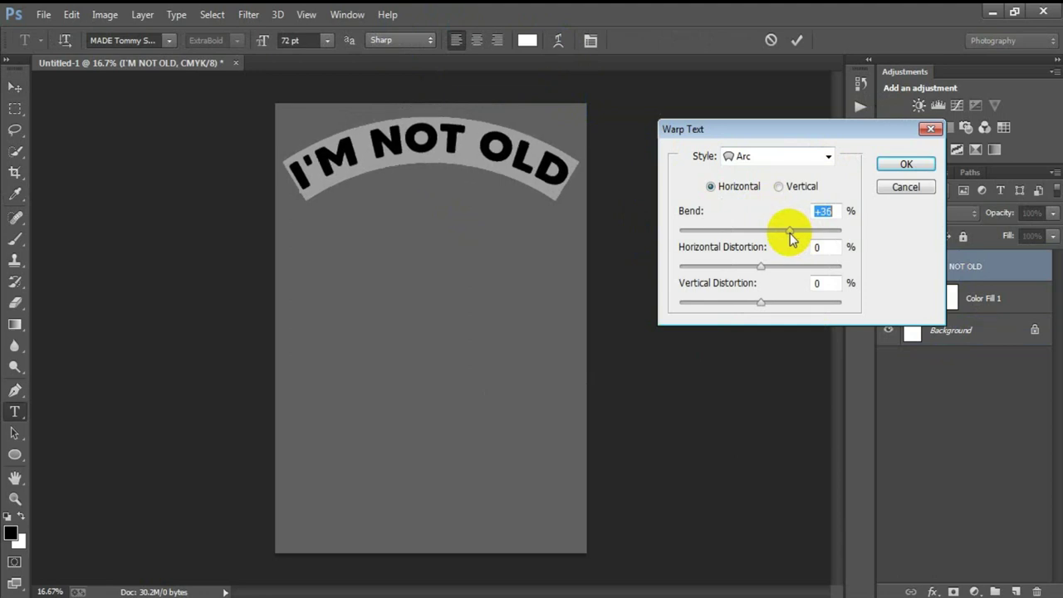
{"action": "left_click", "coordinate": [906, 164]}
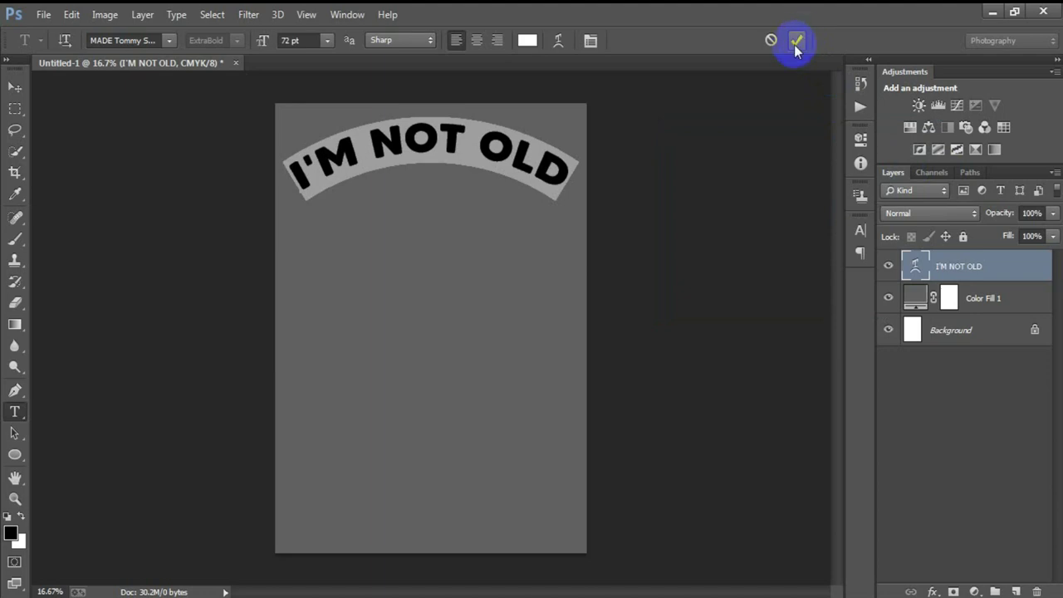
{"action": "left_click", "coordinate": [797, 39]}
{"action": "key", "text": "v"}
Centre the arched text horizontally and nudge it slightly lower
{"action": "left_click", "coordinate": [937, 332], "text": "ctrl"}
{"action": "left_click", "coordinate": [388, 42]}
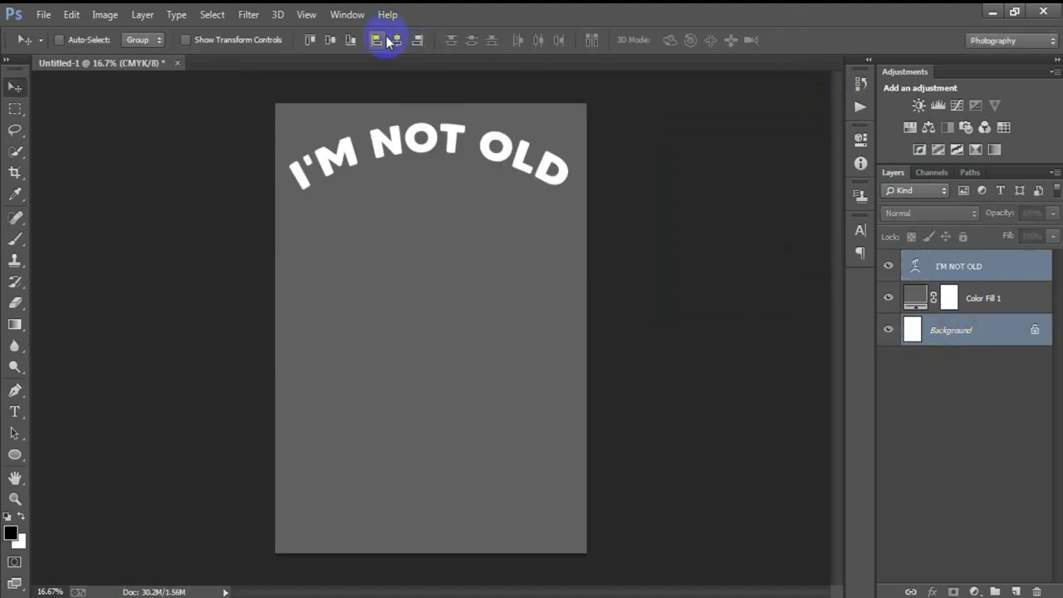
{"action": "left_click", "coordinate": [398, 44]}
{"action": "left_click", "coordinate": [914, 265]}
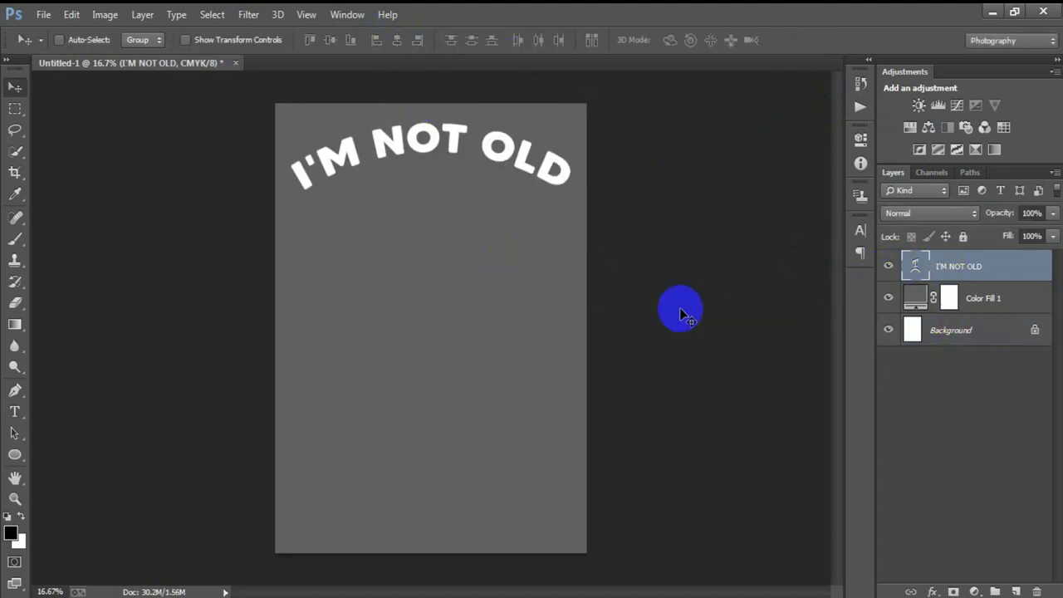
{"action": "key", "text": "shift+Down"}
{"action": "key", "text": "shift+Down"}
{"action": "key", "text": "shift+Down"}
{"action": "key", "text": "shift+Down"}
{"action": "key", "text": "shift+Down"}
{"action": "key", "text": "shift+Down"}
{"action": "key", "text": "shift+Down"}
{"action": "key", "text": "shift+Down"}
{"action": "key", "text": "shift+Down"}
{"action": "key", "text": "shift+Down"}
{"action": "key", "text": "shift+Down"}
{"action": "key", "text": "shift+Down"}
{"action": "key", "text": "shift+Down"}
{"action": "key", "text": "shift+Down"}
{"action": "key", "text": "shift+Down"}
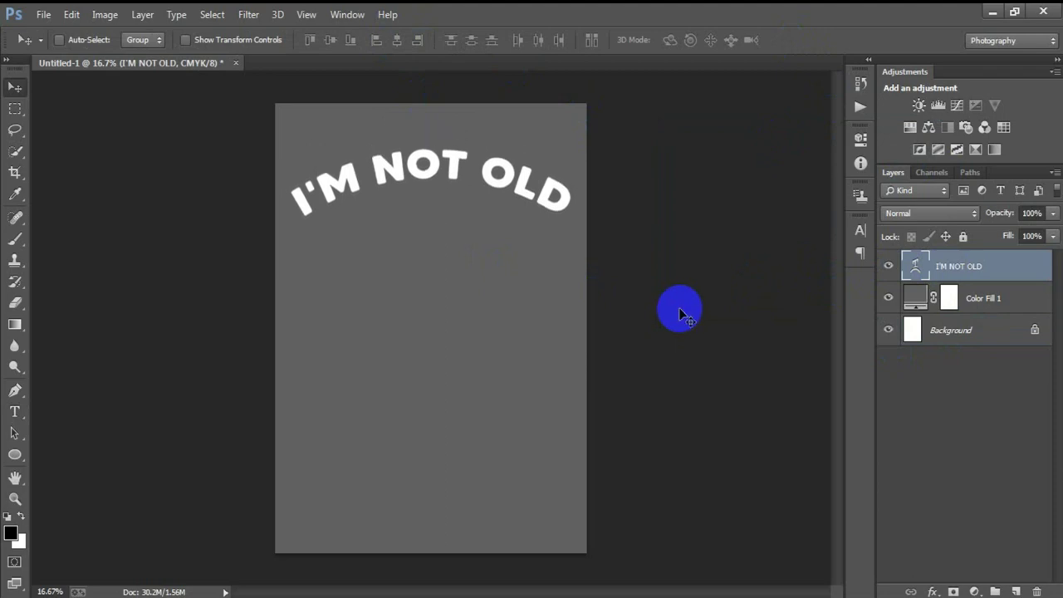
{"action": "left_click", "coordinate": [39, 18]}
Open the striped-circle EPS file, rasterized at 300 ppi
{"action": "left_click", "coordinate": [37, 43]}
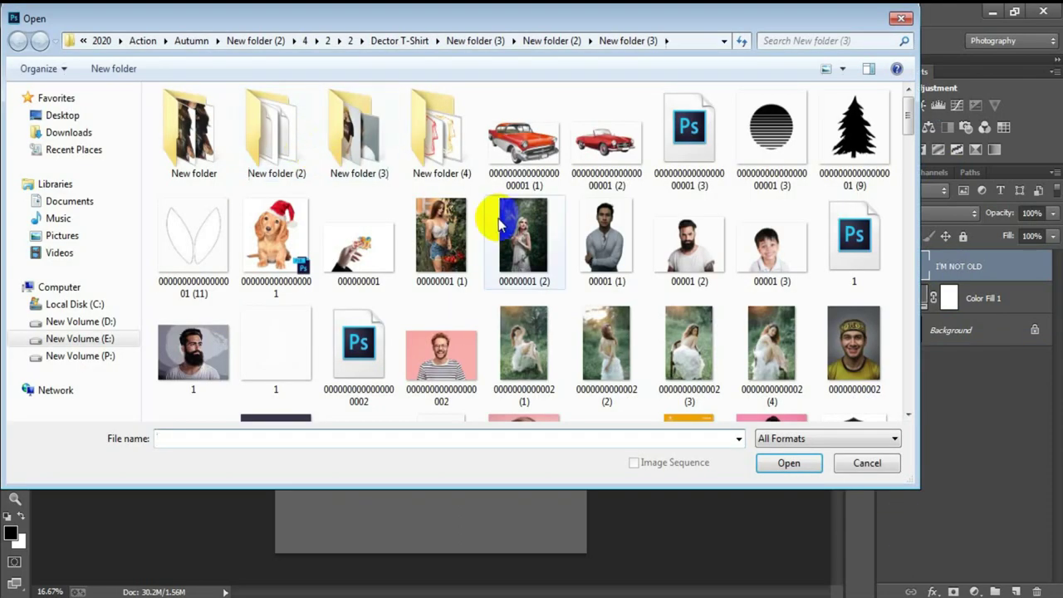
{"action": "left_click", "coordinate": [706, 152]}
{"action": "left_click", "coordinate": [782, 463]}
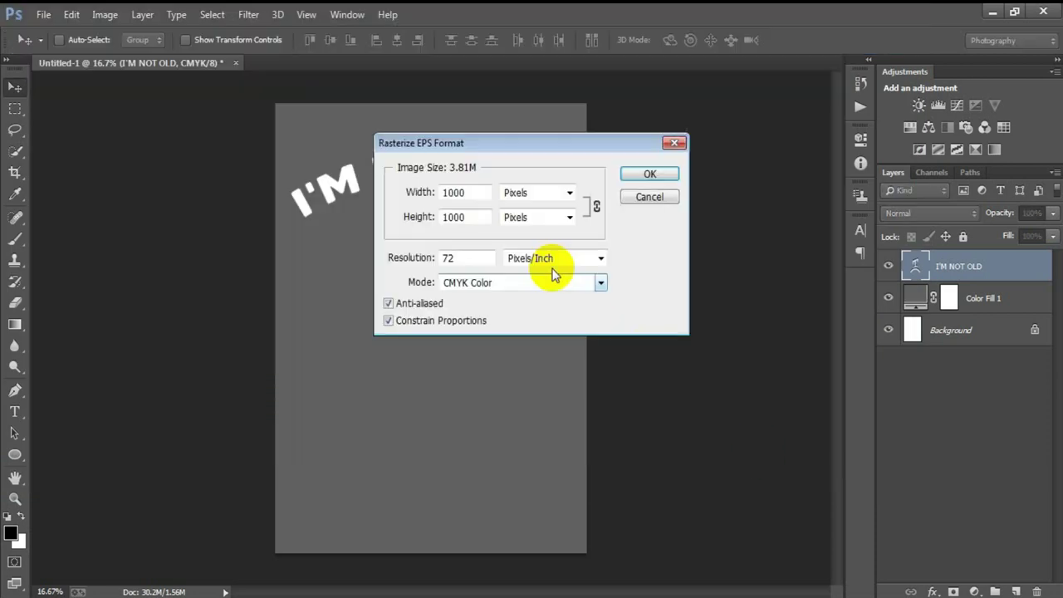
{"action": "double_click", "coordinate": [469, 263]}
{"action": "type", "text": "300"}
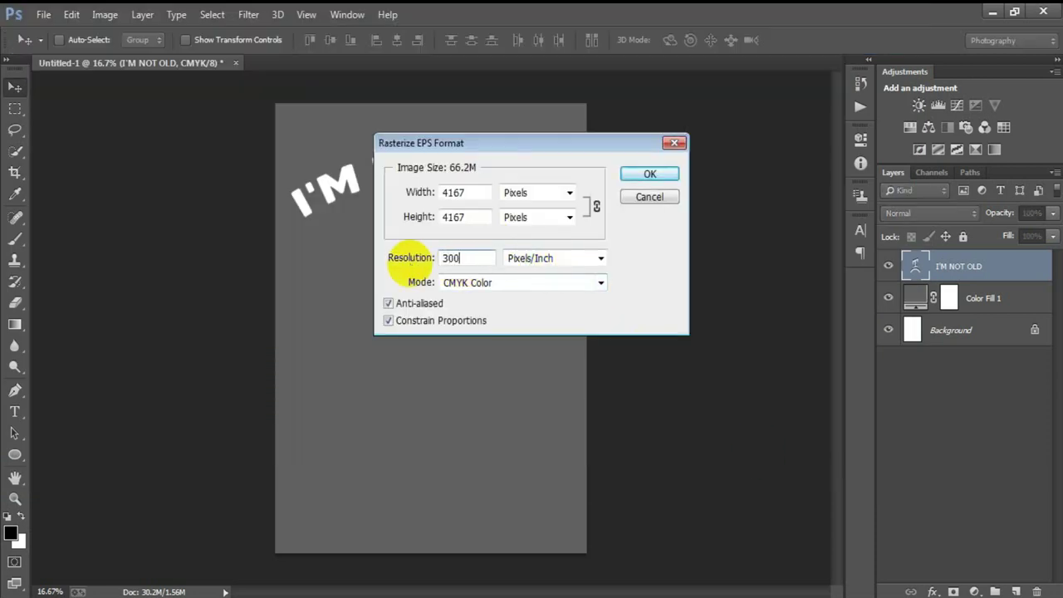
{"action": "key", "text": "Return"}
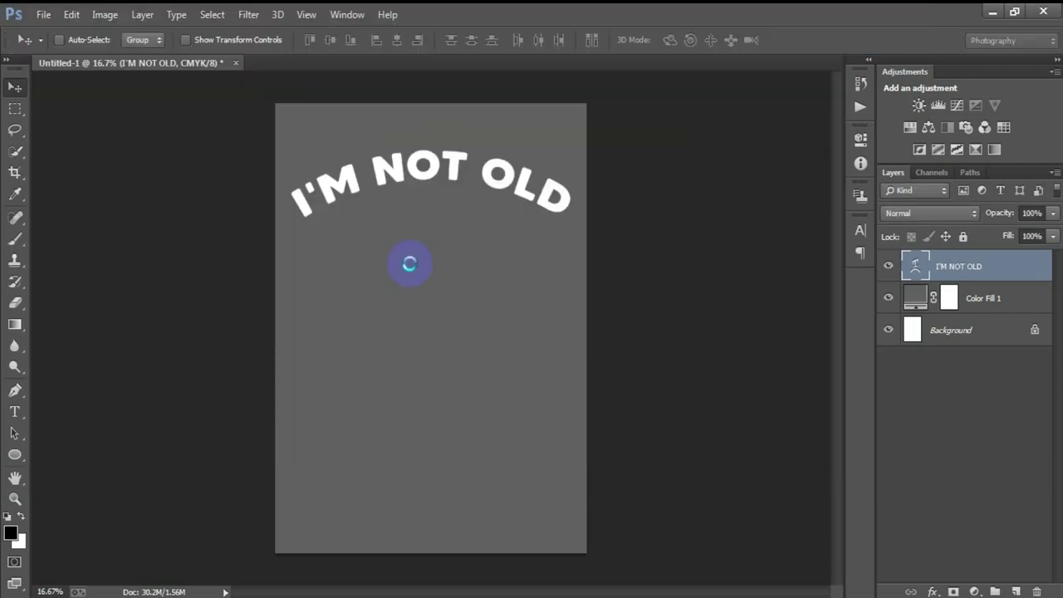
Drag the striped circle layer into the Untitled-1 design and close the source
{"action": "left_click_drag", "start_coordinate": [308, 90], "coordinate": [447, 74]}
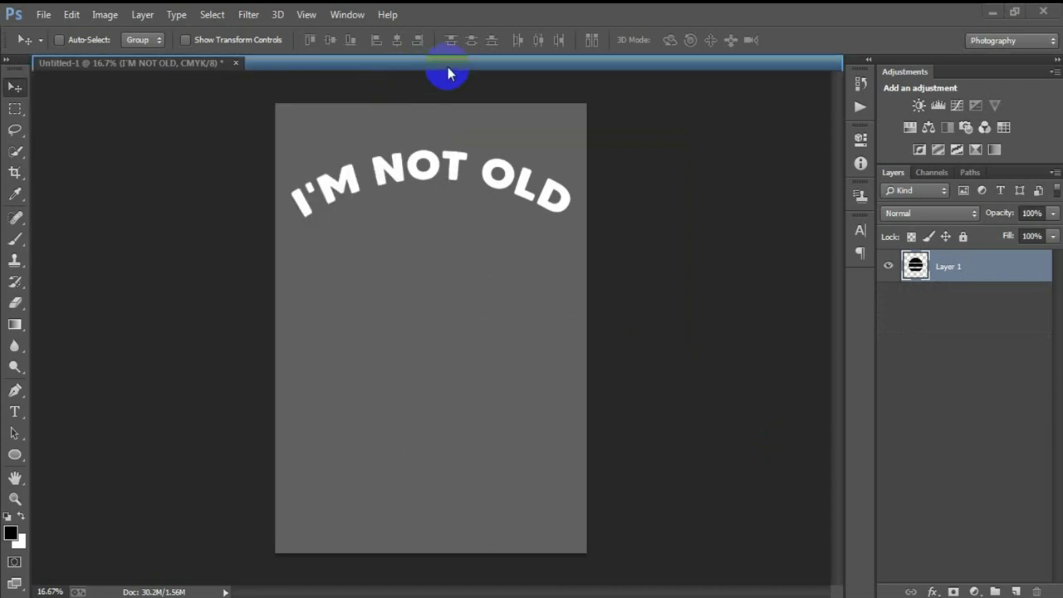
{"action": "left_click_drag", "start_coordinate": [379, 213], "coordinate": [177, 69]}
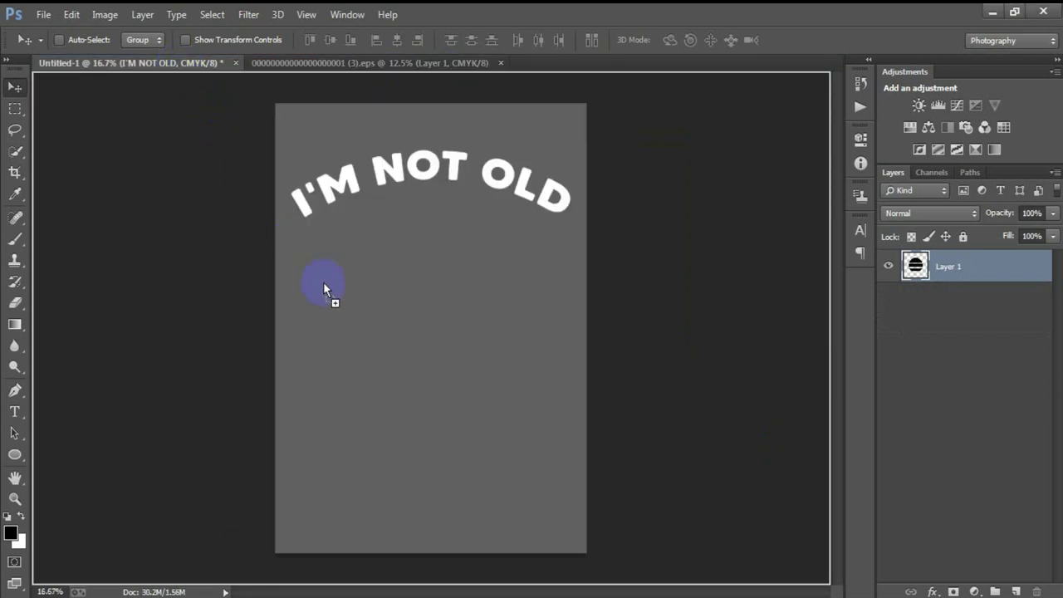
{"action": "left_click_drag", "start_coordinate": [177, 69], "coordinate": [343, 303]}
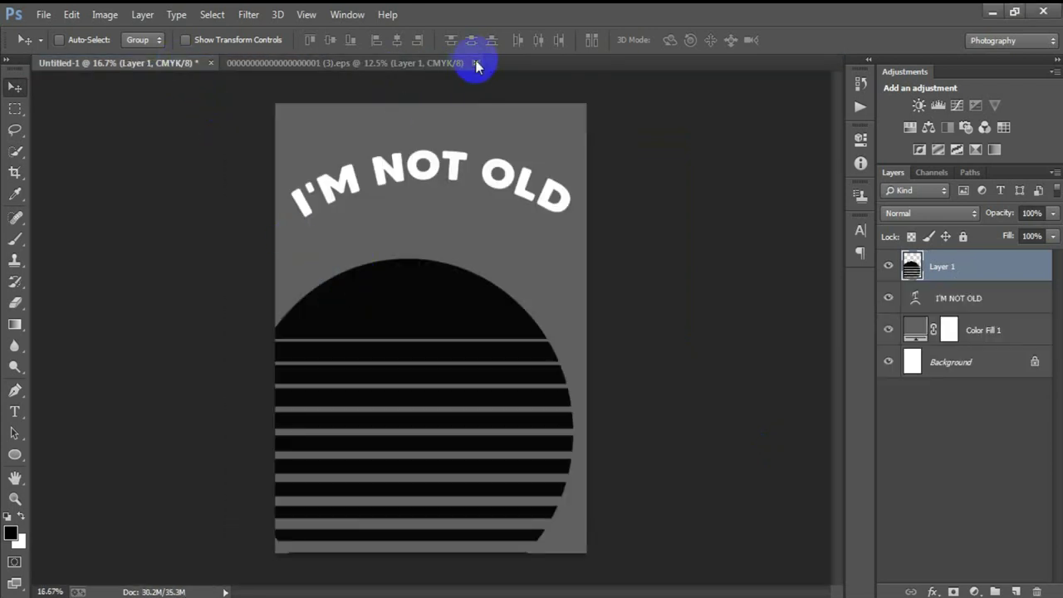
{"action": "left_click", "coordinate": [477, 62]}
Close the EPS without saving and flip the striped circle vertically
{"action": "left_click", "coordinate": [469, 240]}
{"action": "left_click_drag", "start_coordinate": [447, 323], "coordinate": [467, 294]}
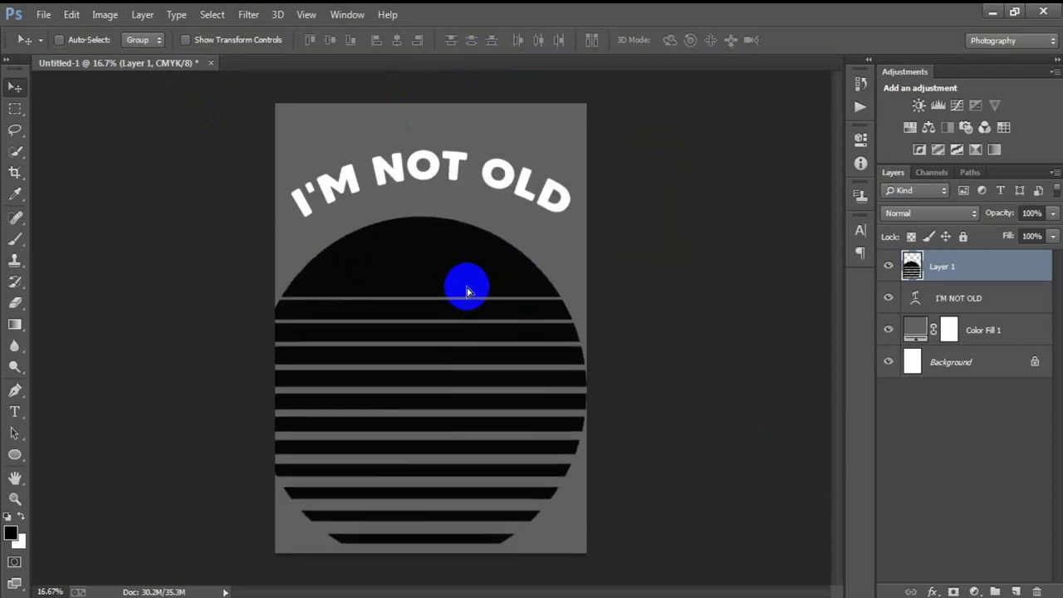
{"action": "key", "text": "ctrl+t"}
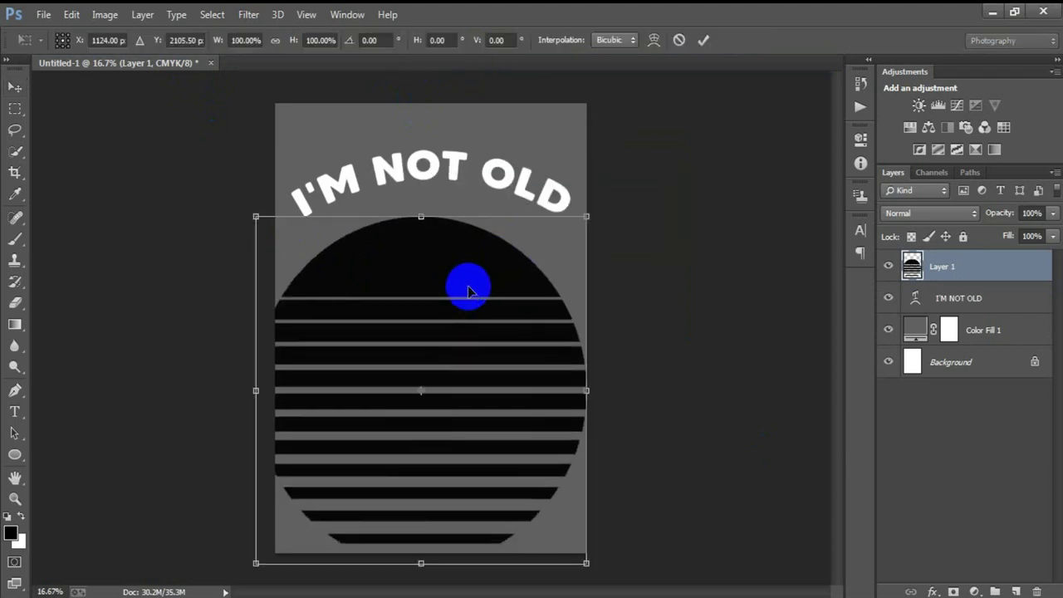
{"action": "right_click", "coordinate": [468, 290]}
{"action": "left_click", "coordinate": [534, 559]}
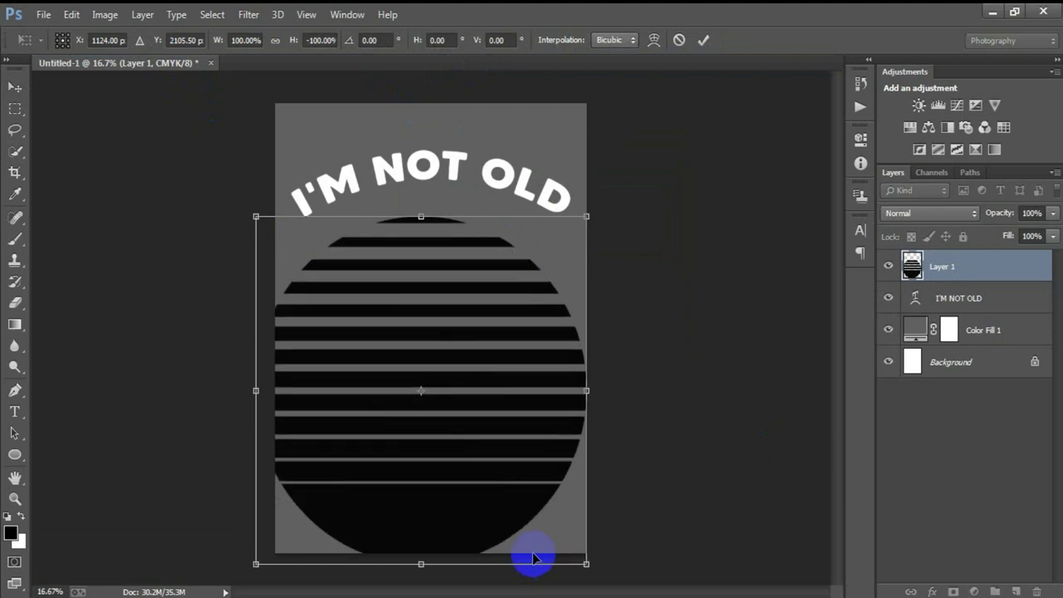
Scale the flipped circle to about 76% and place it just under the arched text
{"action": "left_click_drag", "start_coordinate": [510, 504], "coordinate": [519, 473]}
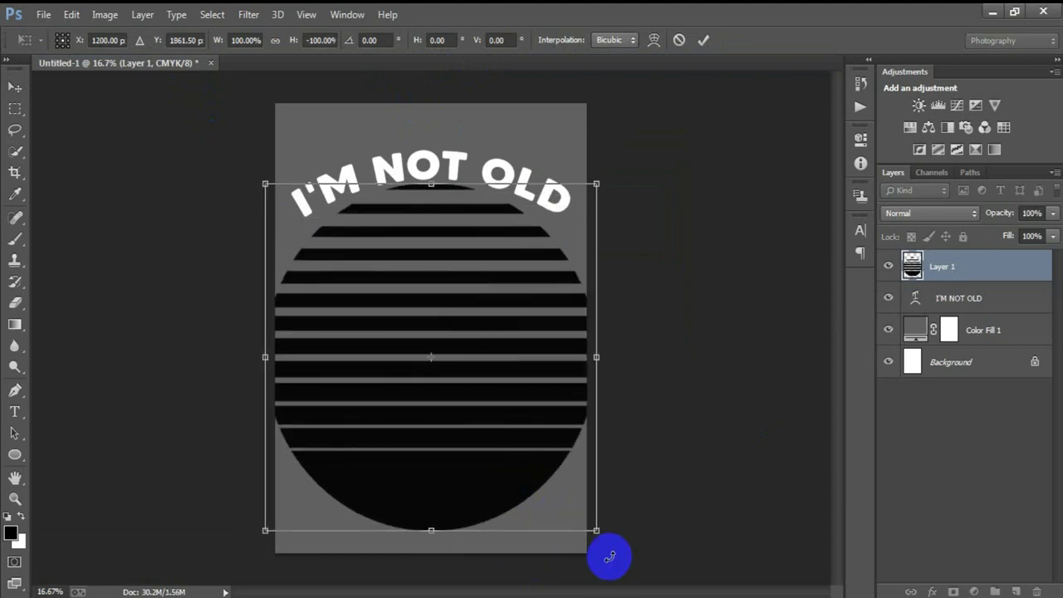
{"action": "left_click_drag", "start_coordinate": [597, 529], "coordinate": [581, 494]}
{"action": "left_click_drag", "start_coordinate": [510, 460], "coordinate": [516, 460]}
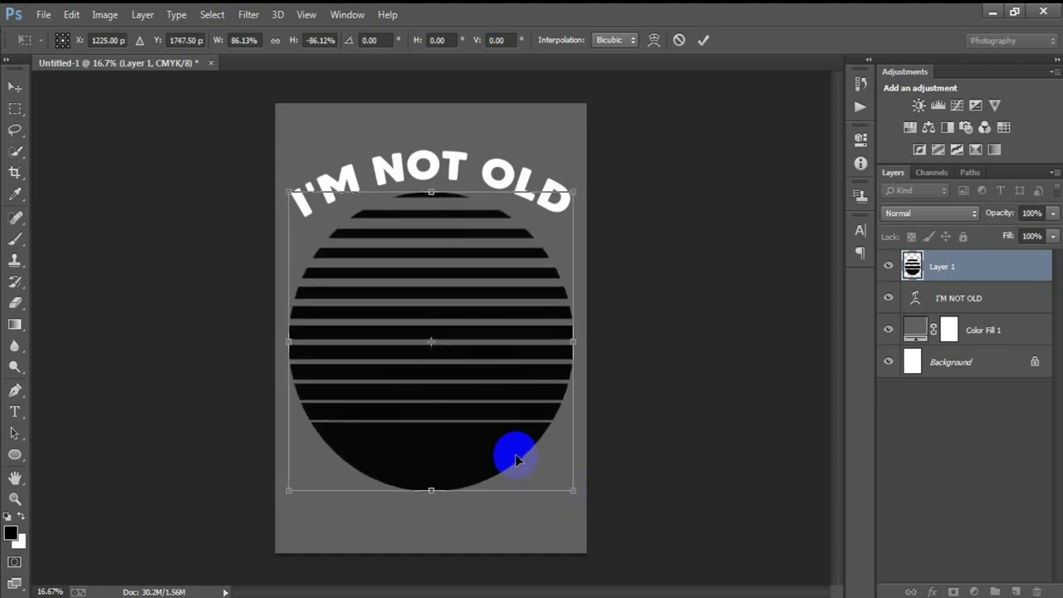
{"action": "left_click_drag", "start_coordinate": [566, 488], "coordinate": [564, 482]}
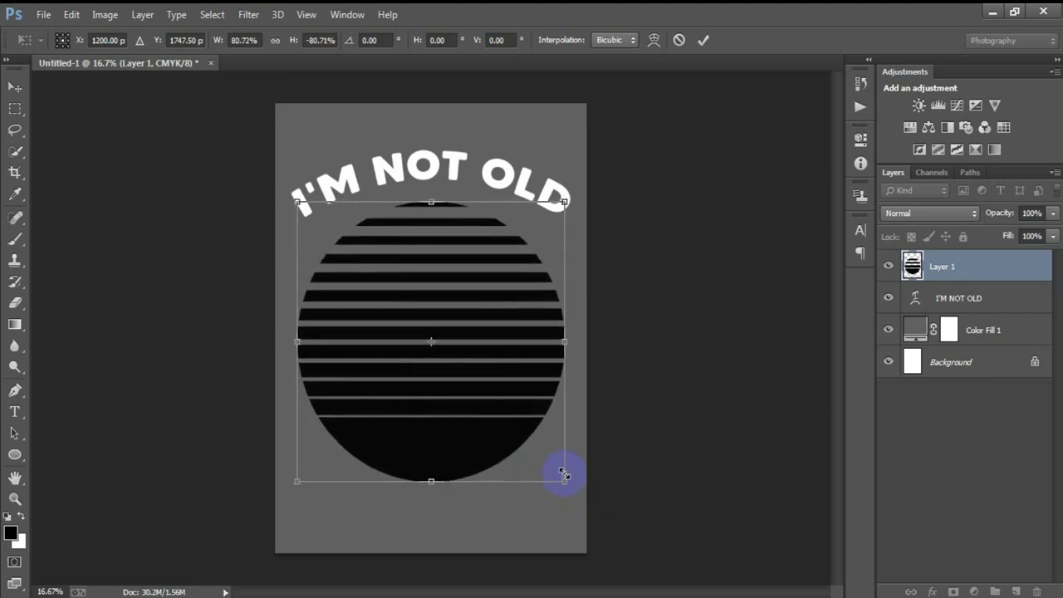
{"action": "left_click_drag", "start_coordinate": [563, 482], "coordinate": [471, 437]}
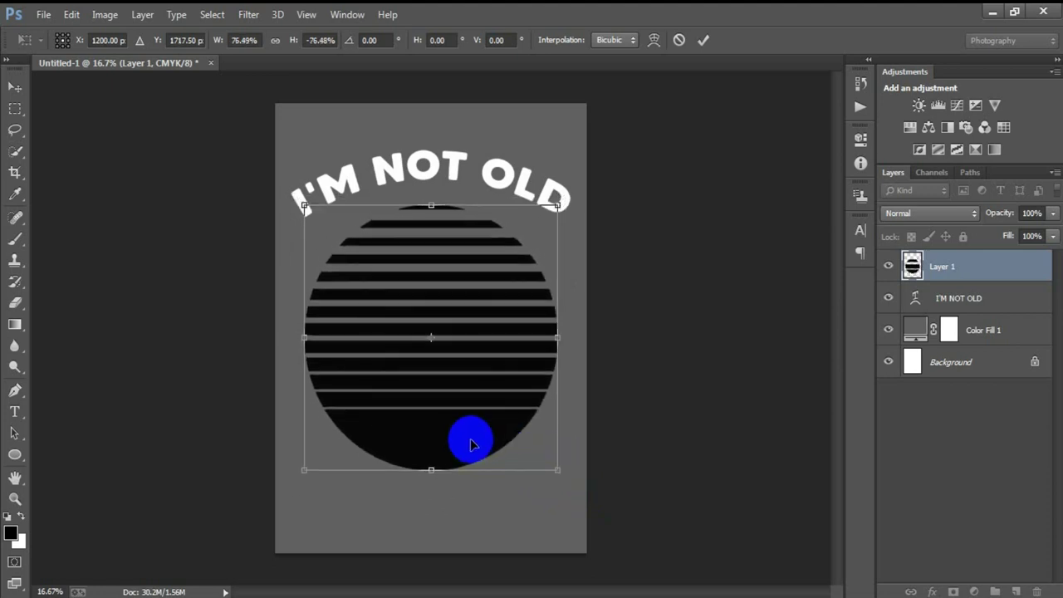
{"action": "left_click", "coordinate": [702, 42]}
{"action": "left_click", "coordinate": [965, 363], "text": "ctrl"}
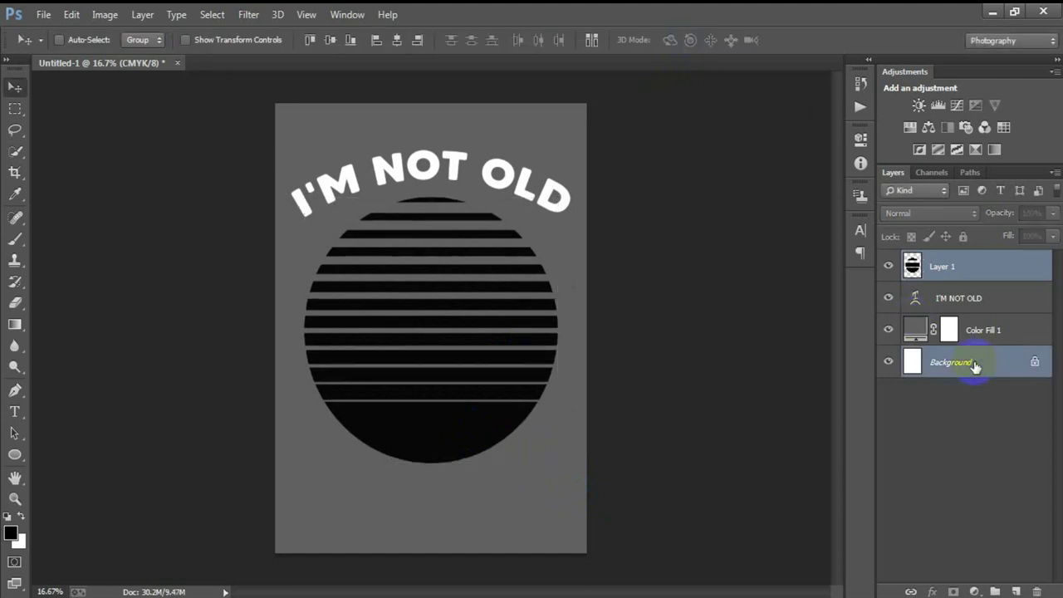
Centre the striped circle horizontally on the page
{"action": "left_click", "coordinate": [397, 42]}
{"action": "left_click", "coordinate": [962, 278]}
{"action": "left_click", "coordinate": [888, 267]}
{"action": "left_click", "coordinate": [888, 266]}
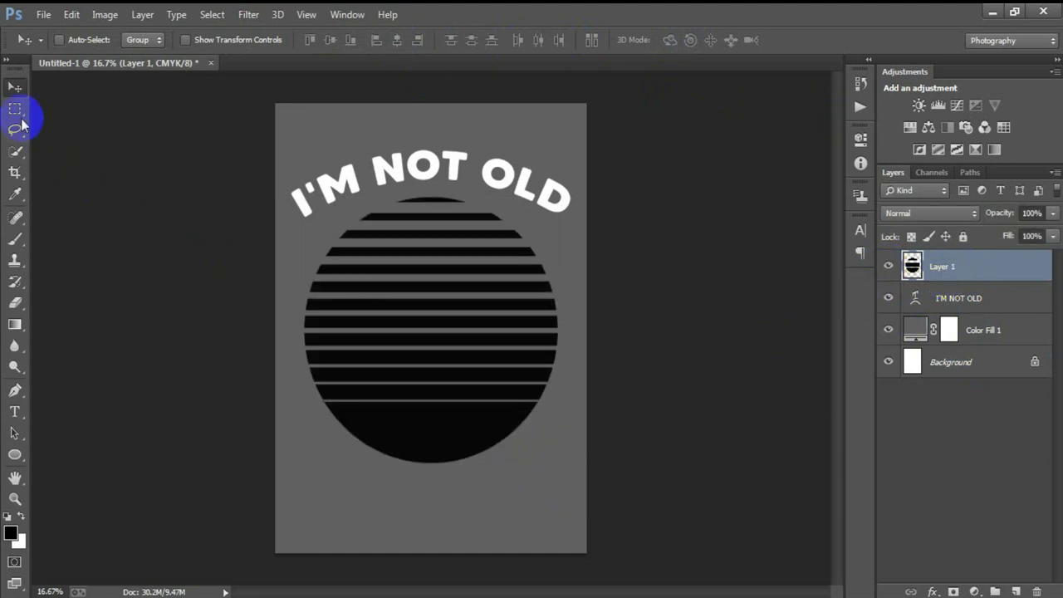
Delete the bottom part of the striped circle, leaving a half-circle
{"action": "left_click_drag", "start_coordinate": [15, 108], "coordinate": [79, 115]}
{"action": "left_click", "coordinate": [78, 110]}
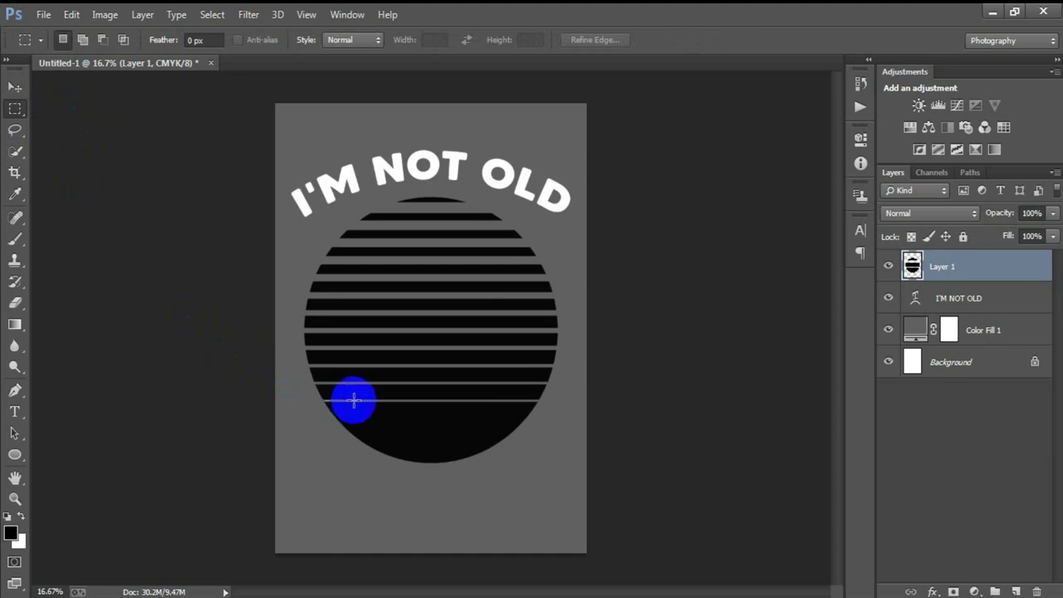
{"action": "left_click_drag", "start_coordinate": [320, 400], "coordinate": [534, 468]}
{"action": "left_click_drag", "start_coordinate": [557, 504], "coordinate": [557, 505]}
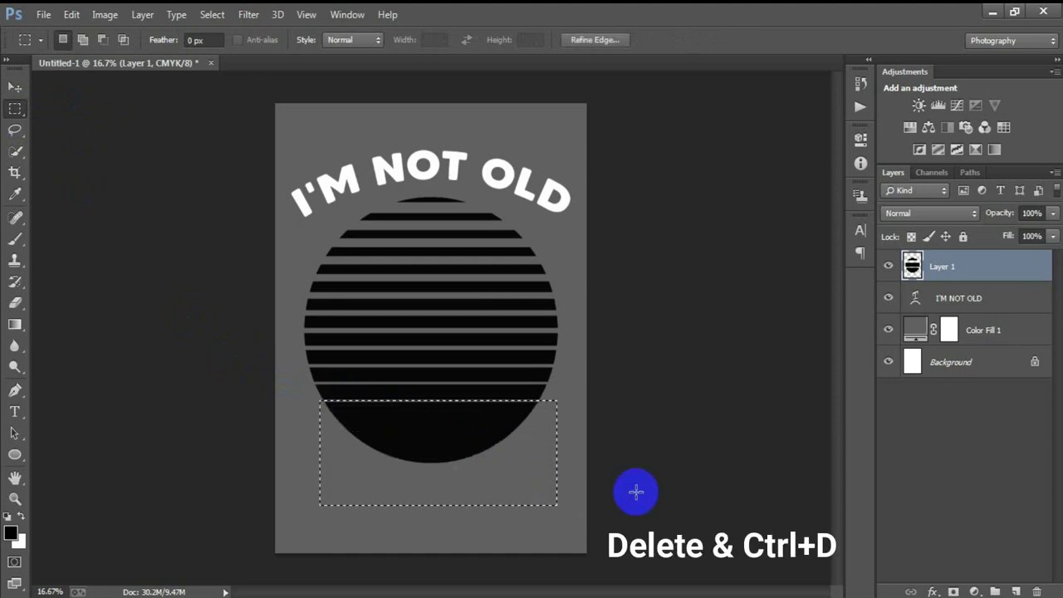
{"action": "key", "text": "Delete"}
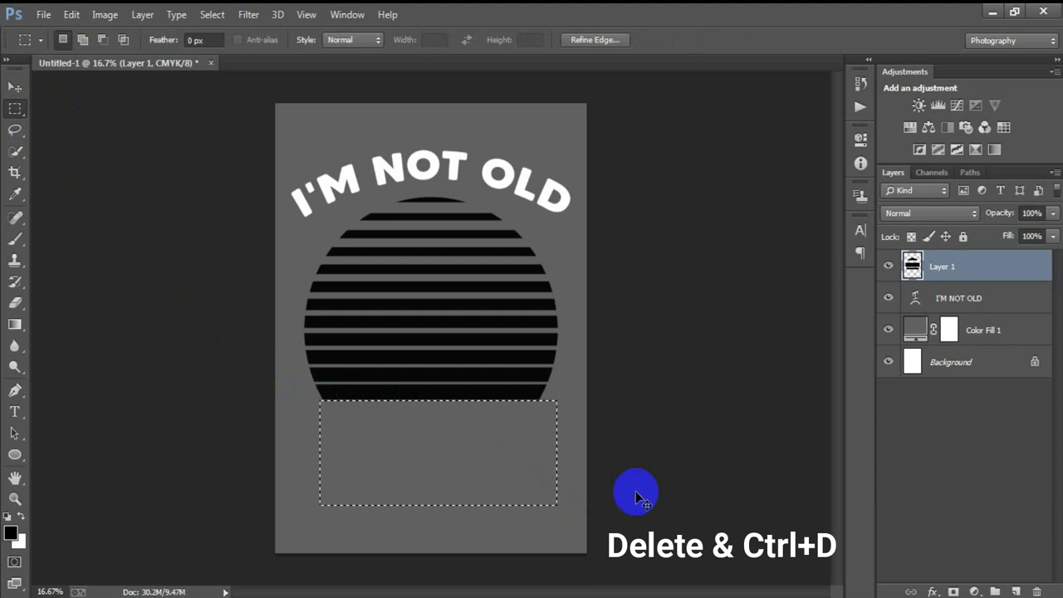
{"action": "key", "text": "ctrl+d"}
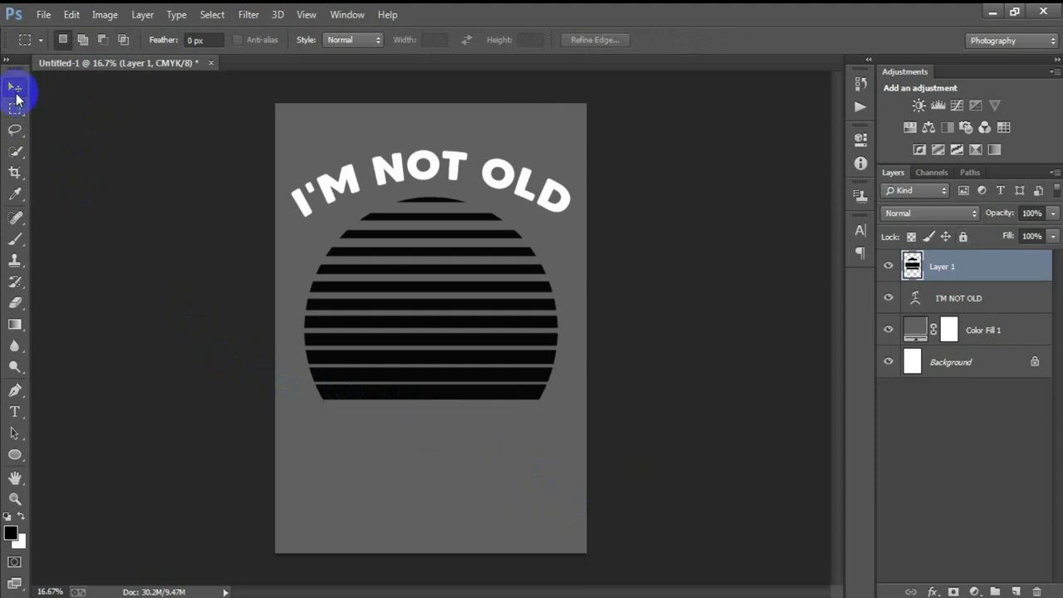
{"action": "left_click", "coordinate": [14, 86]}
{"action": "left_click", "coordinate": [888, 266]}
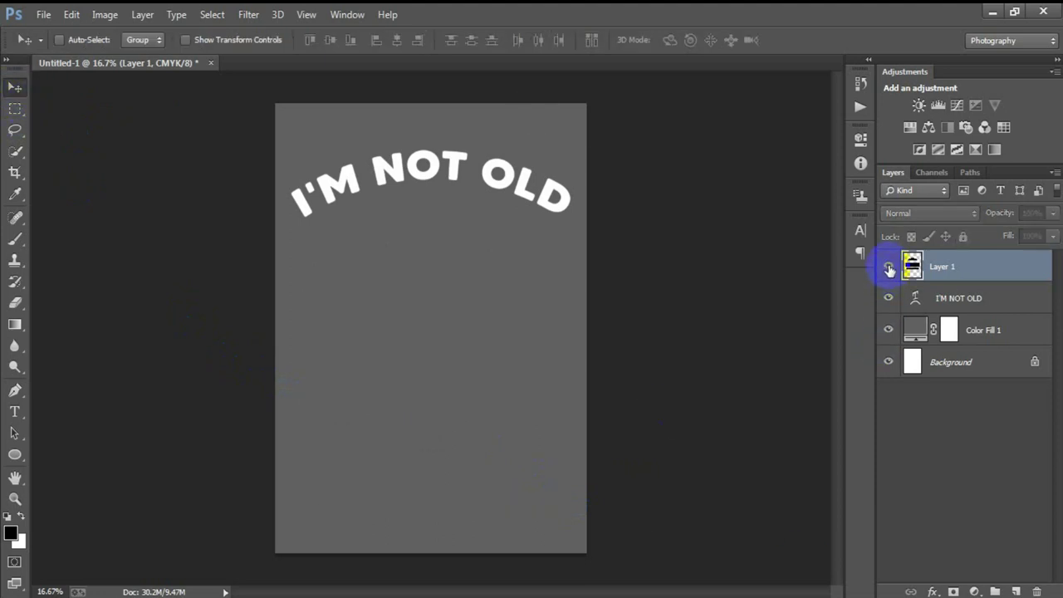
{"action": "left_click", "coordinate": [888, 265]}
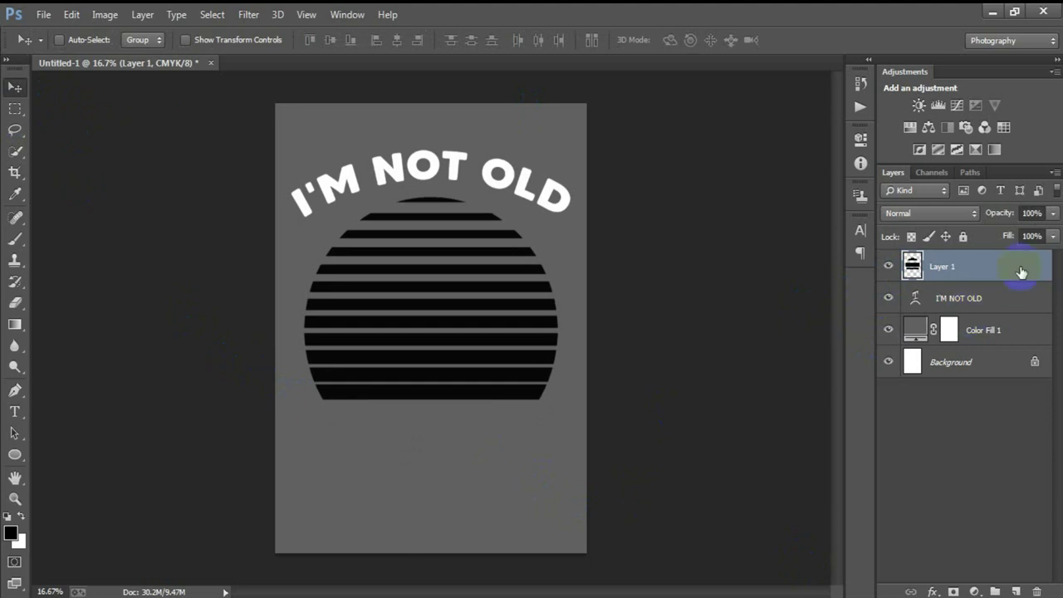
Give the half-circle stripes a purple #5E577B Color Overlay layer style
{"action": "double_click", "coordinate": [1021, 272]}
{"action": "left_click", "coordinate": [581, 259]}
{"action": "left_click_drag", "start_coordinate": [686, 53], "coordinate": [593, 67]}
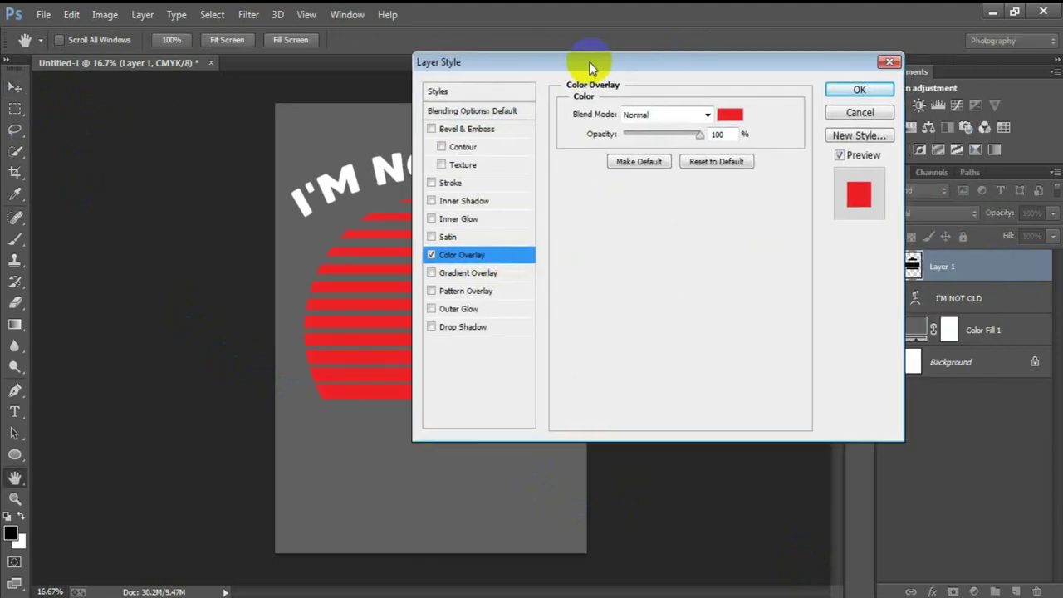
{"action": "left_click", "coordinate": [734, 115]}
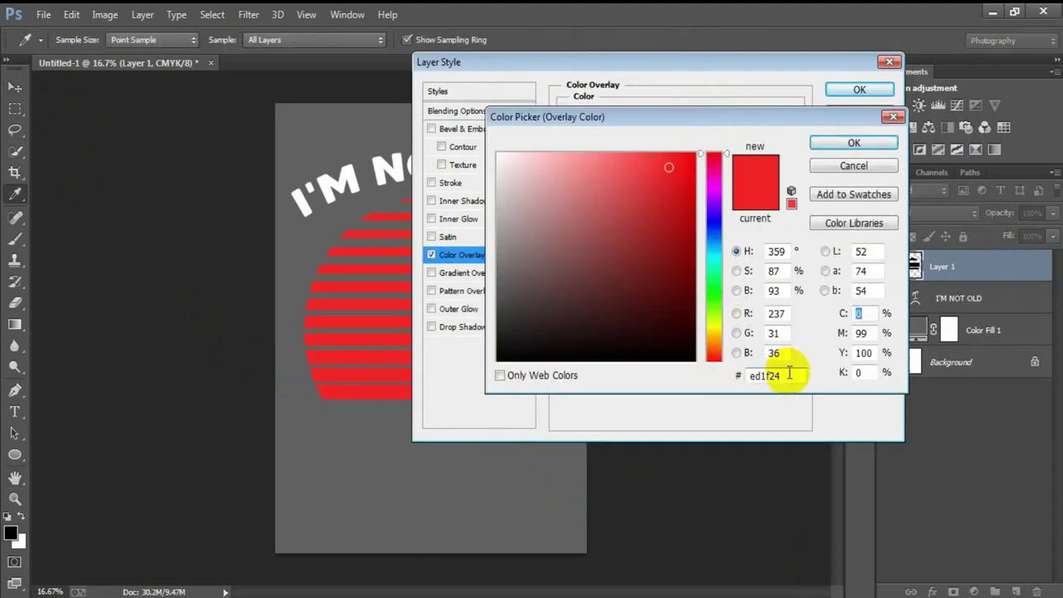
{"action": "left_click_drag", "start_coordinate": [779, 376], "coordinate": [736, 452]}
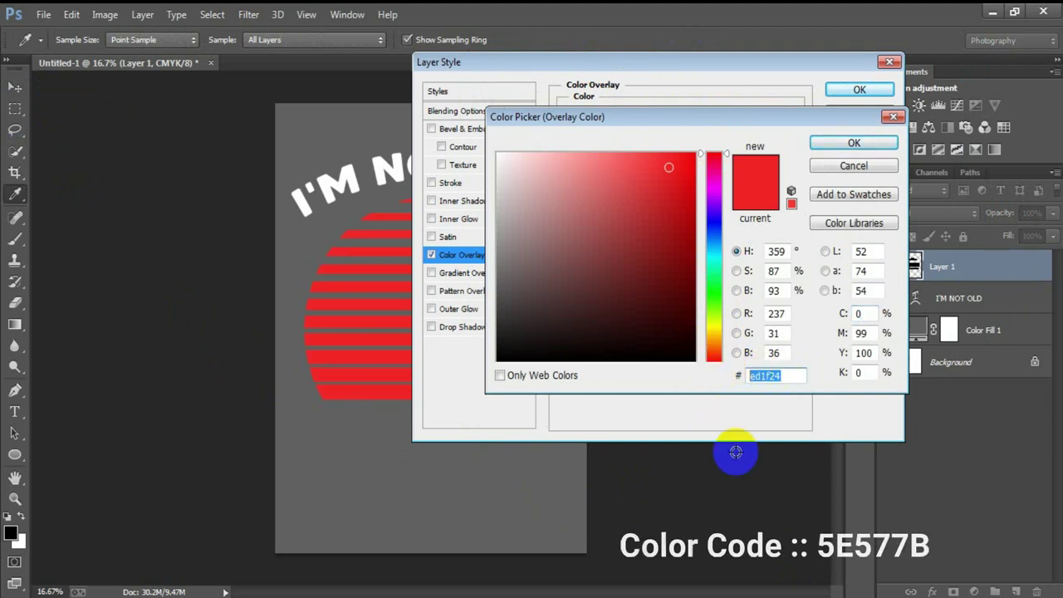
{"action": "type", "text": "5E"}
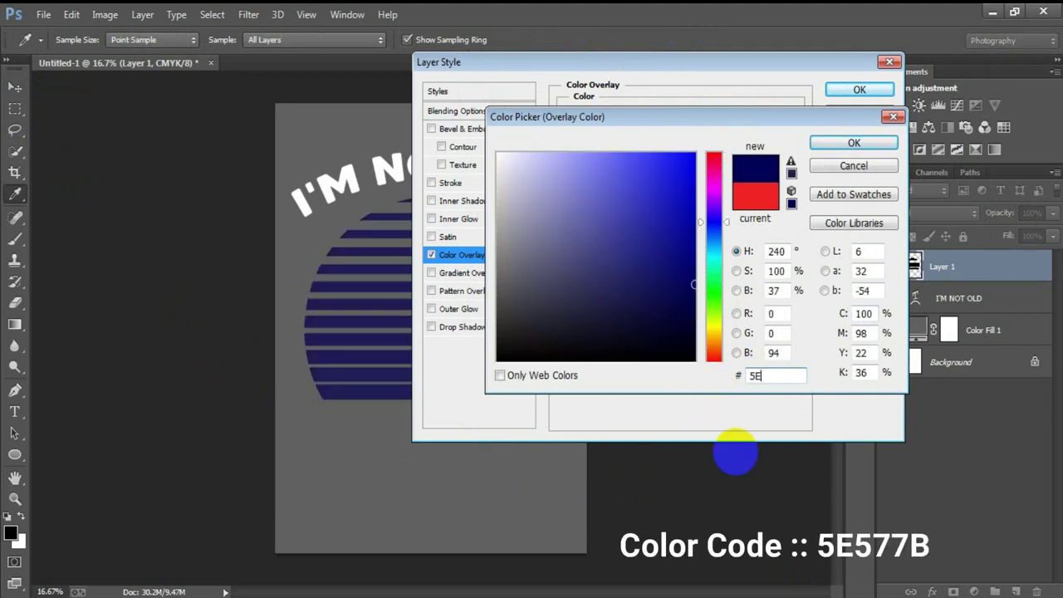
{"action": "type", "text": "577B"}
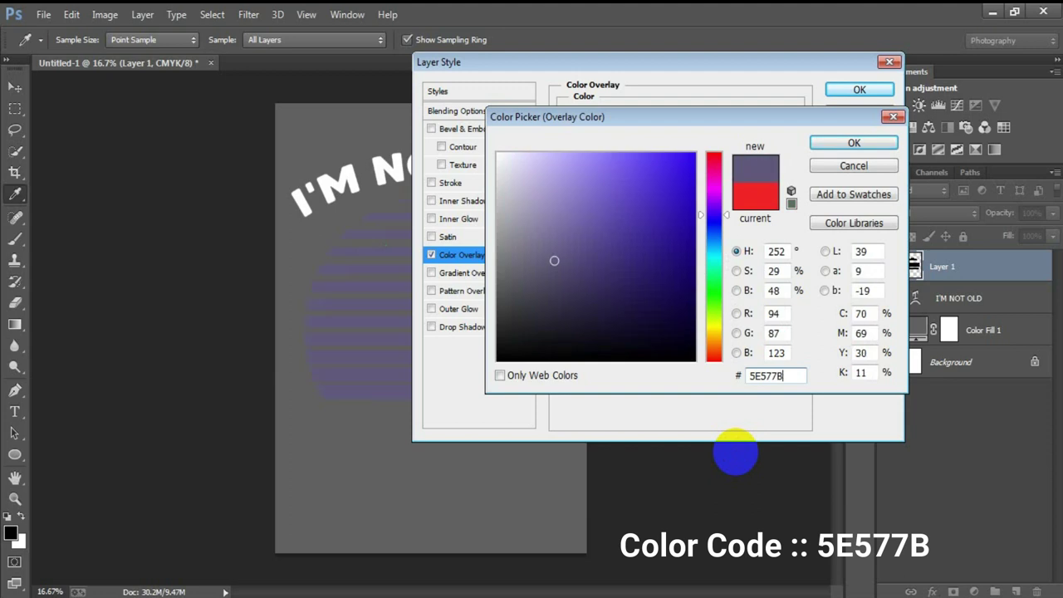
{"action": "left_click", "coordinate": [841, 145]}
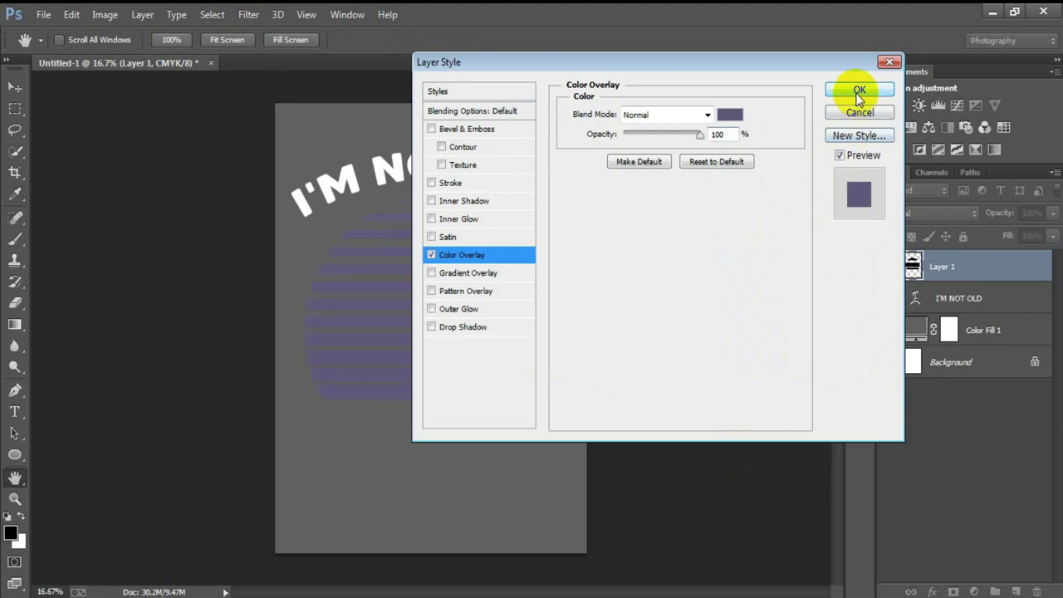
{"action": "left_click", "coordinate": [859, 90]}
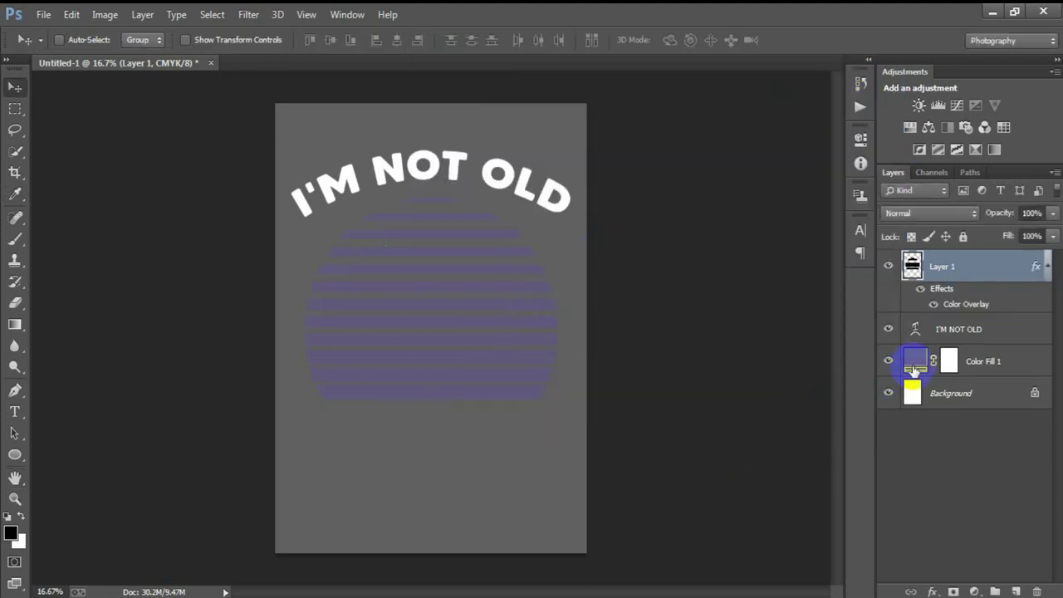
Change the background fill to black and add an empty layer above Layer 1
{"action": "double_click", "coordinate": [916, 360]}
{"action": "left_click_drag", "start_coordinate": [580, 297], "coordinate": [457, 368]}
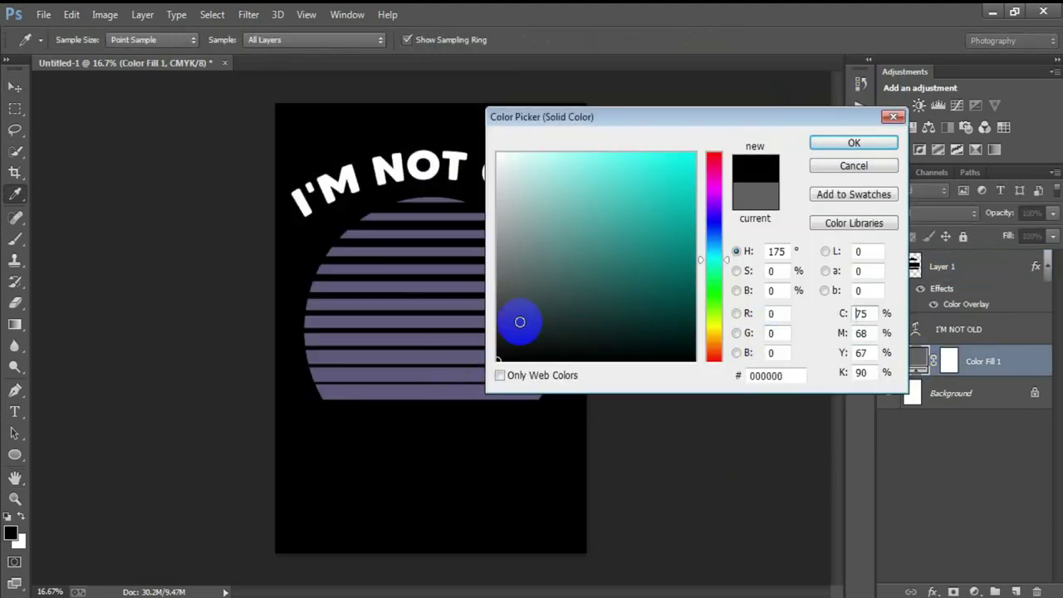
{"action": "left_click", "coordinate": [841, 143]}
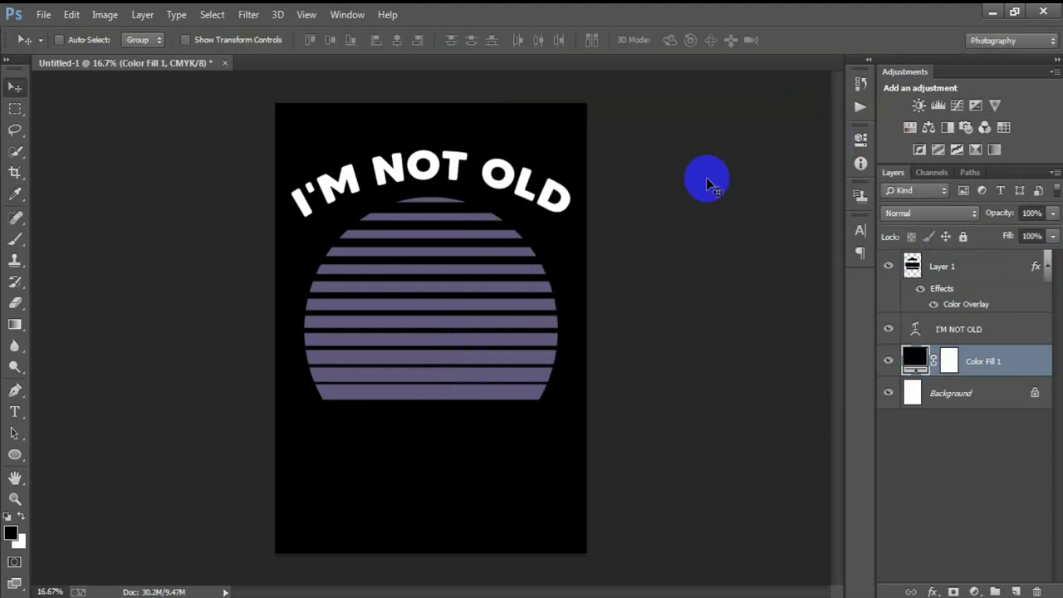
{"action": "left_click", "coordinate": [1046, 265]}
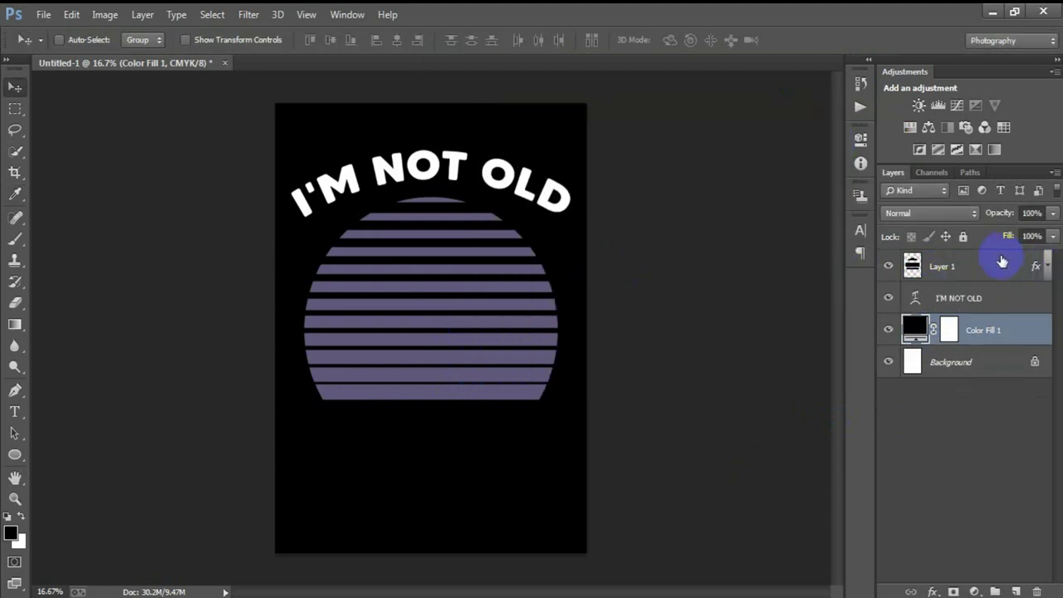
{"action": "left_click", "coordinate": [1006, 264]}
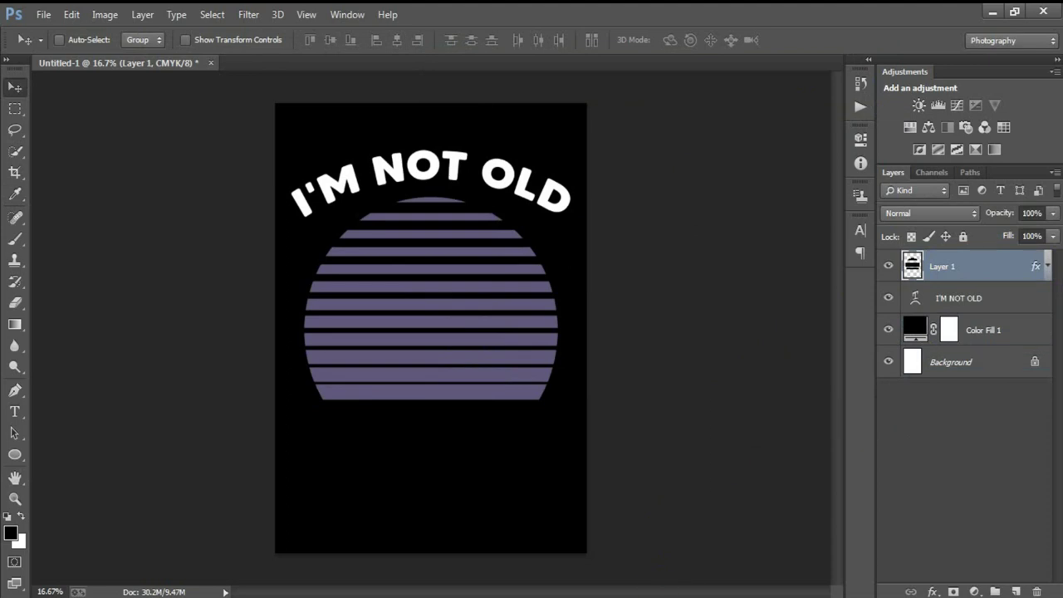
{"action": "left_click", "coordinate": [1016, 591]}
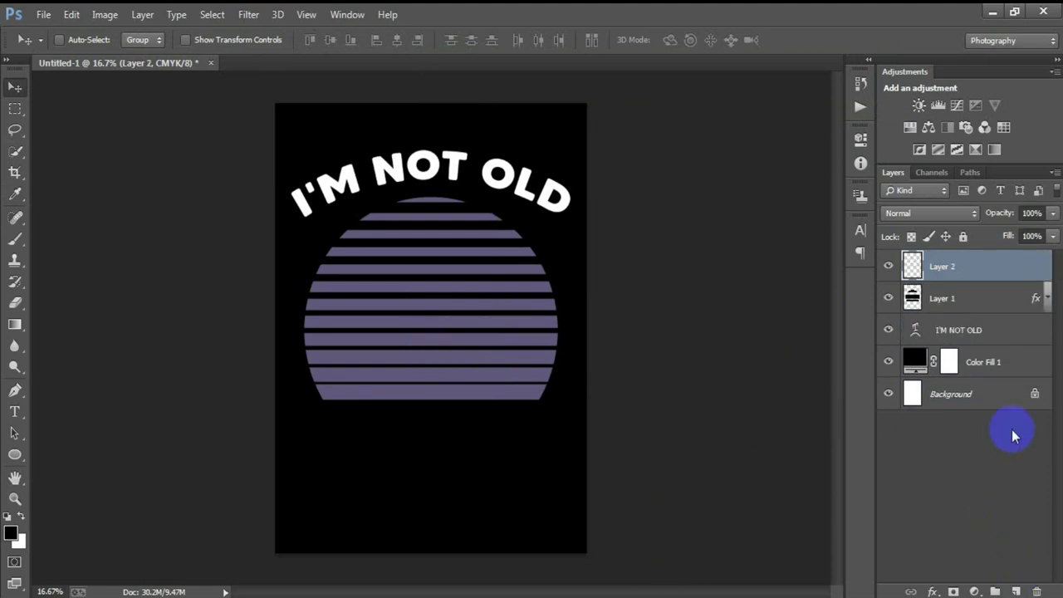
Add an 'I'm' text line and set it in a script font
{"action": "left_click", "coordinate": [15, 412]}
{"action": "left_click", "coordinate": [79, 408]}
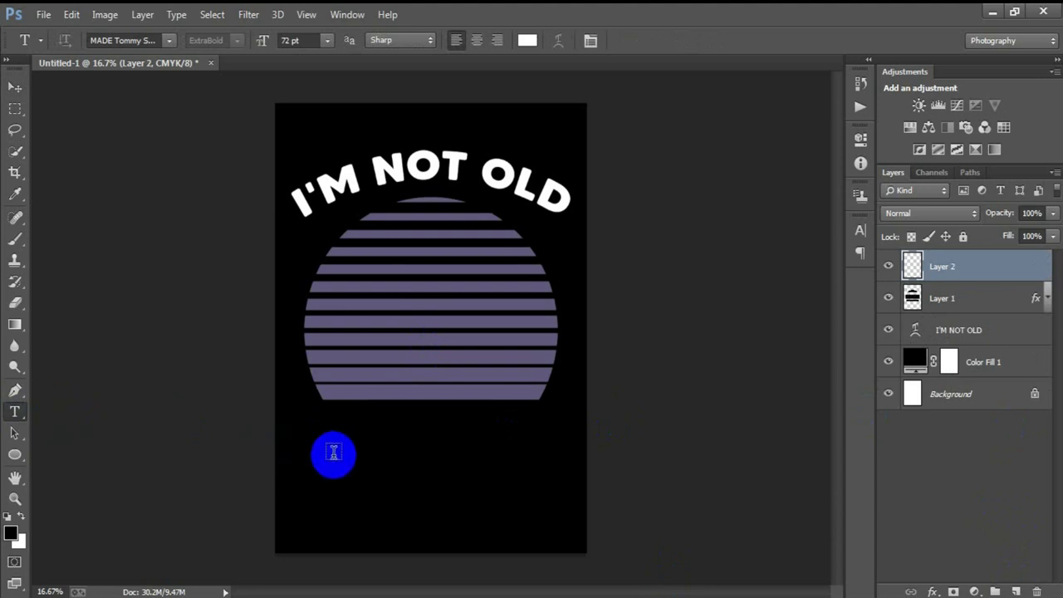
{"action": "left_click", "coordinate": [326, 448]}
{"action": "type", "text": "I’m"}
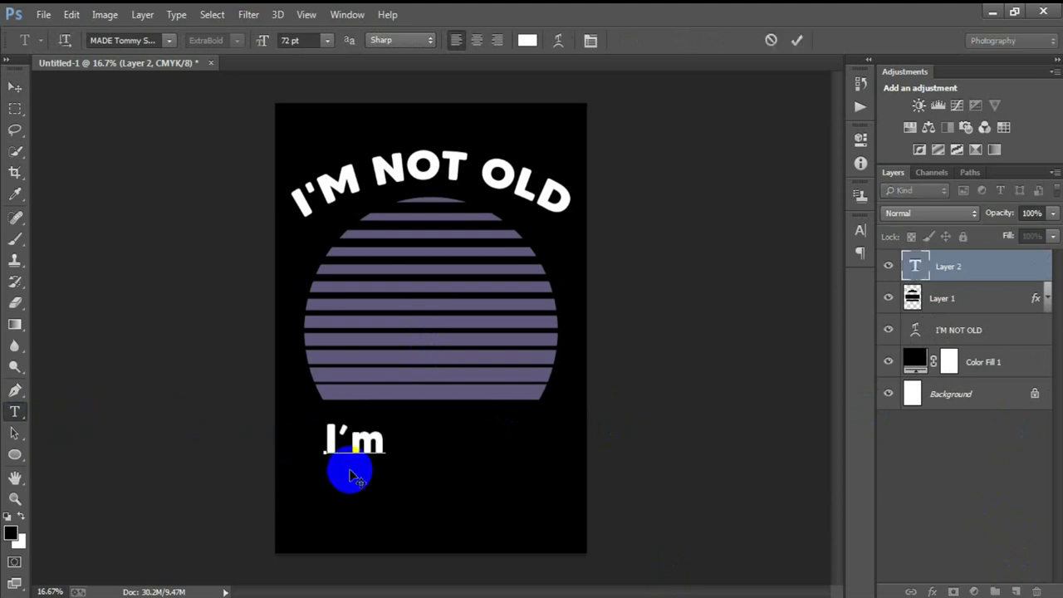
{"action": "left_click", "coordinate": [797, 40]}
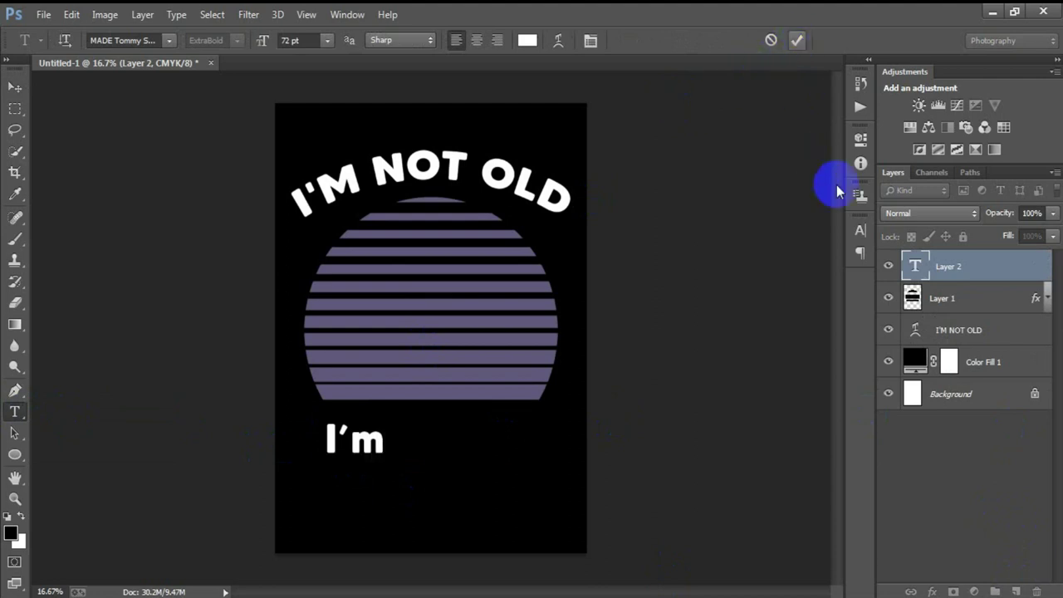
{"action": "left_click", "coordinate": [859, 236]}
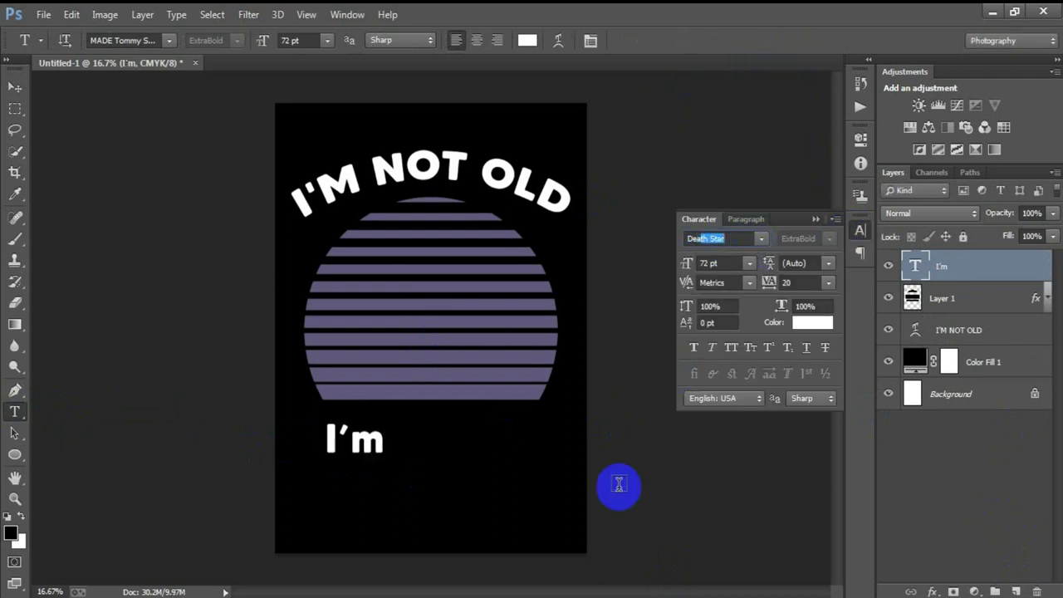
{"action": "left_click", "coordinate": [761, 238]}
{"action": "scroll", "coordinate": [718, 270], "scroll_direction": "up", "scroll_amount": 1}
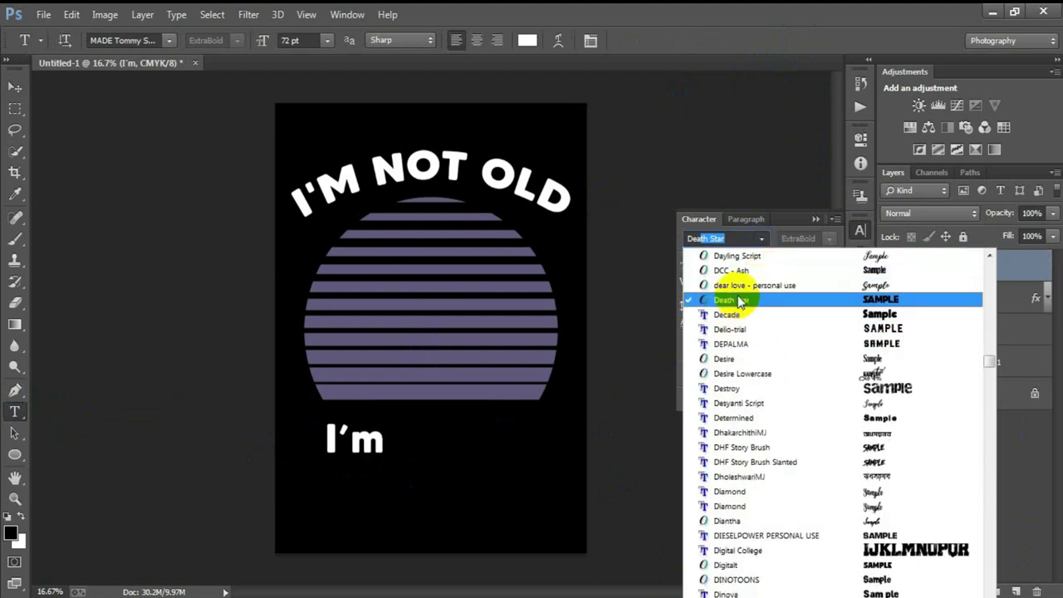
{"action": "left_click", "coordinate": [736, 285]}
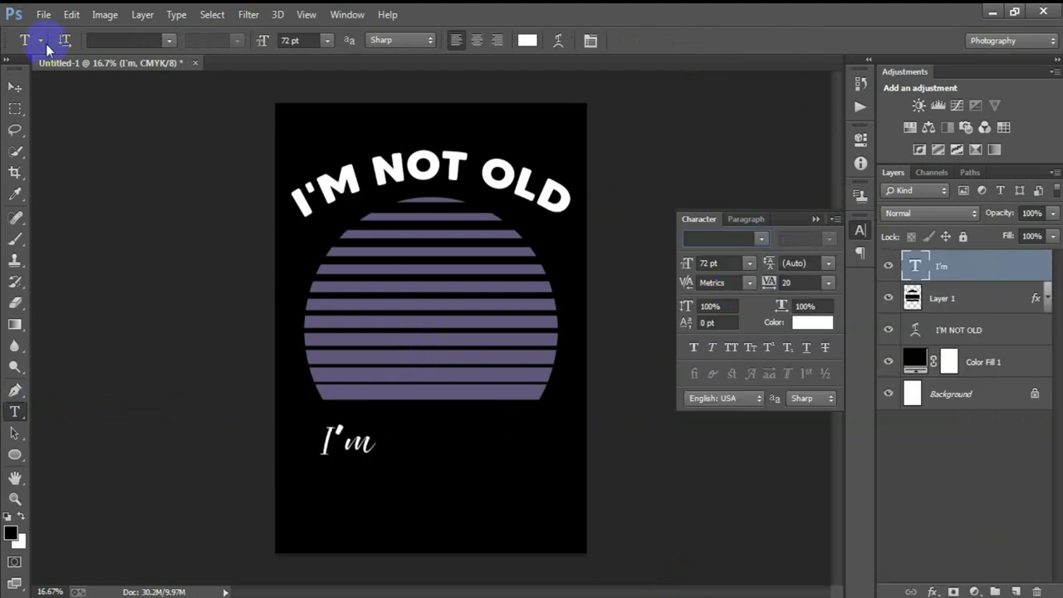
Colour the 'I'm' text yellow #FFE85E
{"action": "left_click", "coordinate": [15, 86]}
{"action": "left_click", "coordinate": [813, 322]}
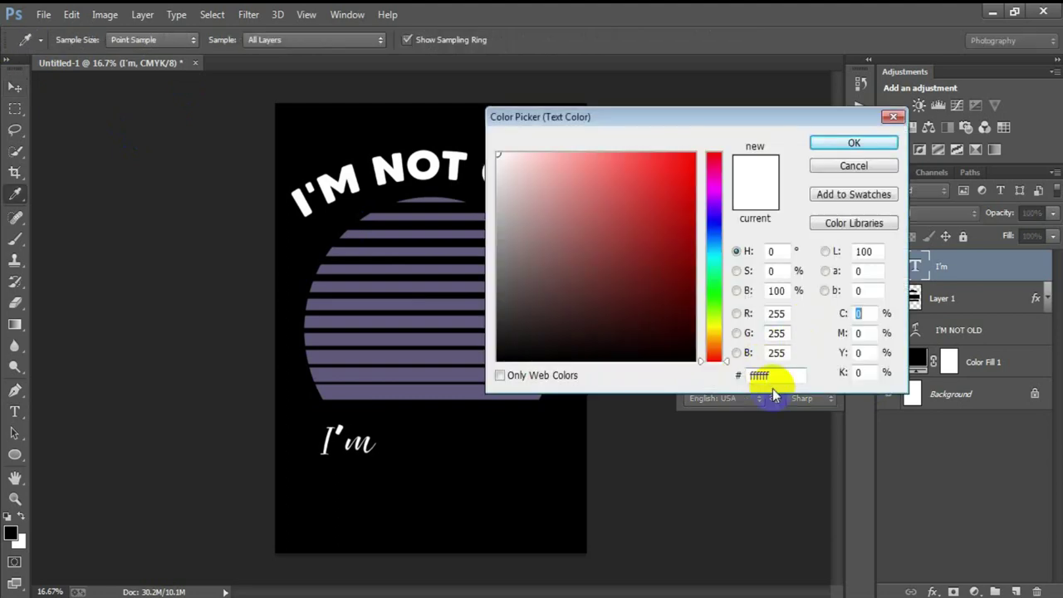
{"action": "double_click", "coordinate": [777, 376]}
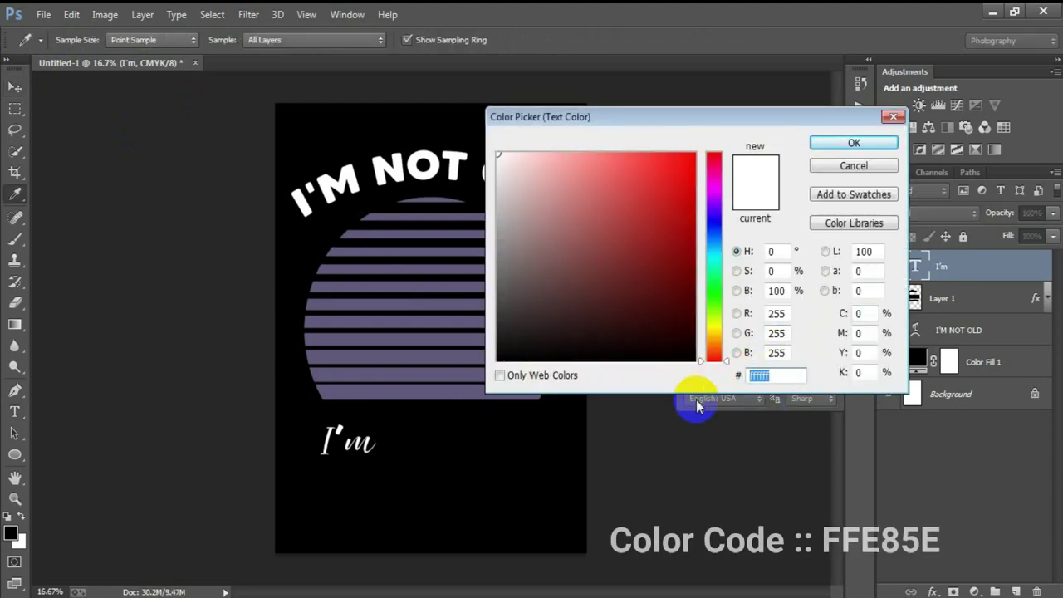
{"action": "type", "text": "FFE85"}
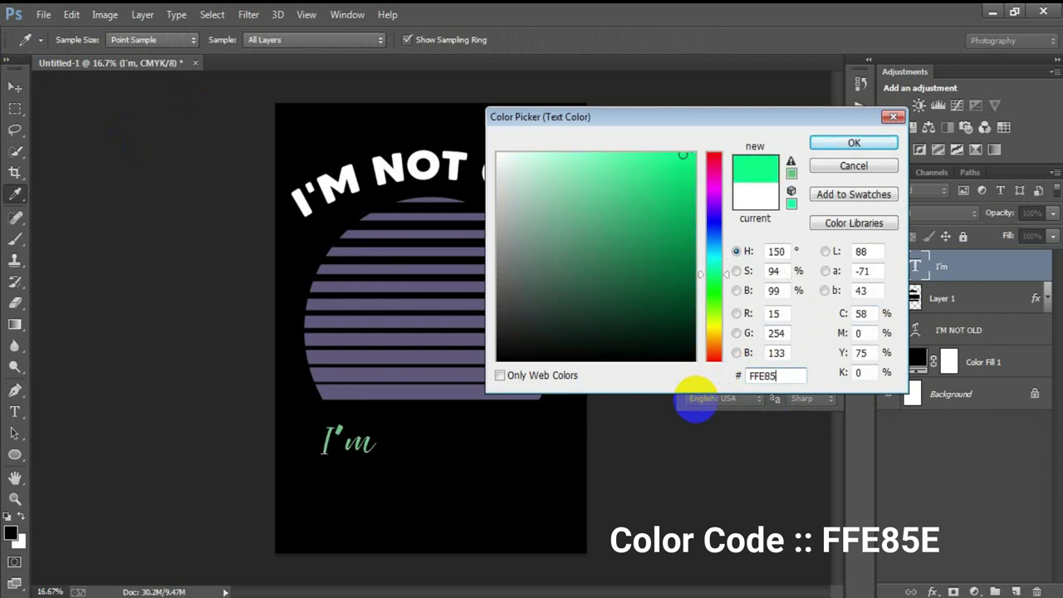
{"action": "type", "text": "E"}
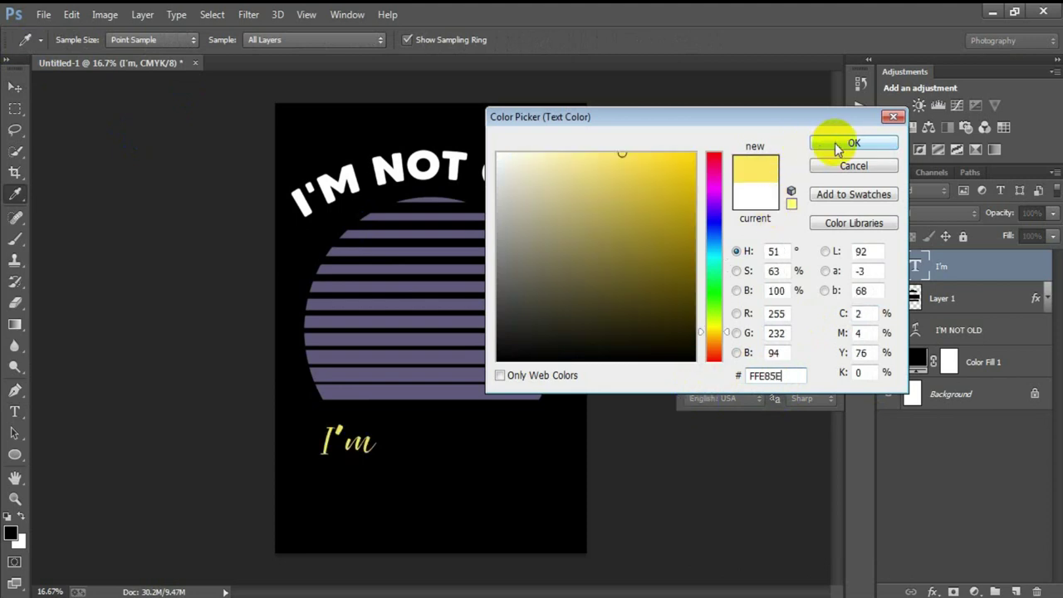
{"action": "left_click", "coordinate": [839, 147]}
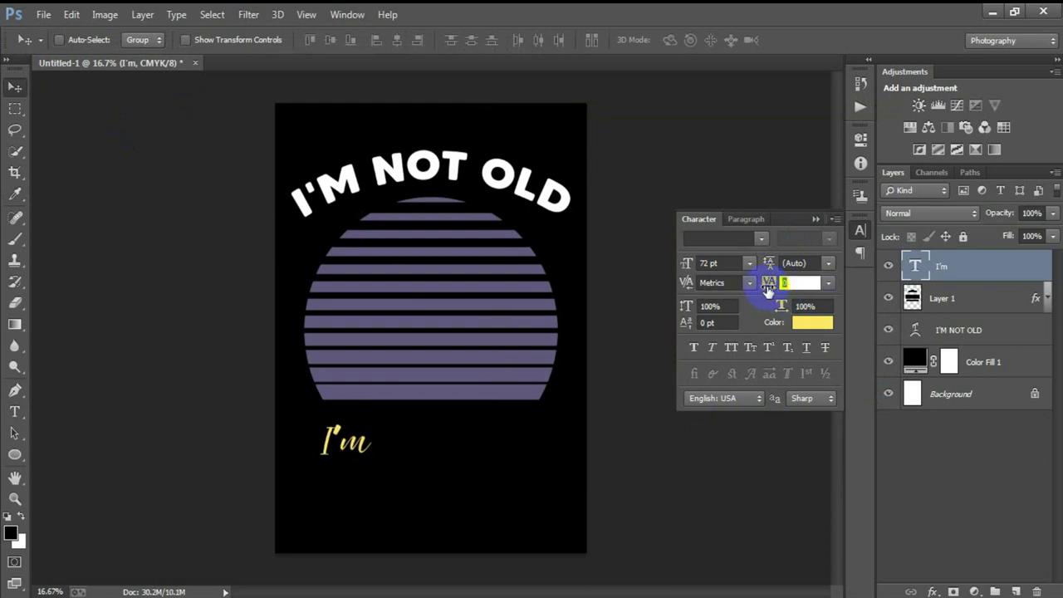
Move 'I'm' into the half-circle, scale it to about 80% and tilt it 6.5°
{"action": "left_click_drag", "start_coordinate": [366, 442], "coordinate": [431, 288]}
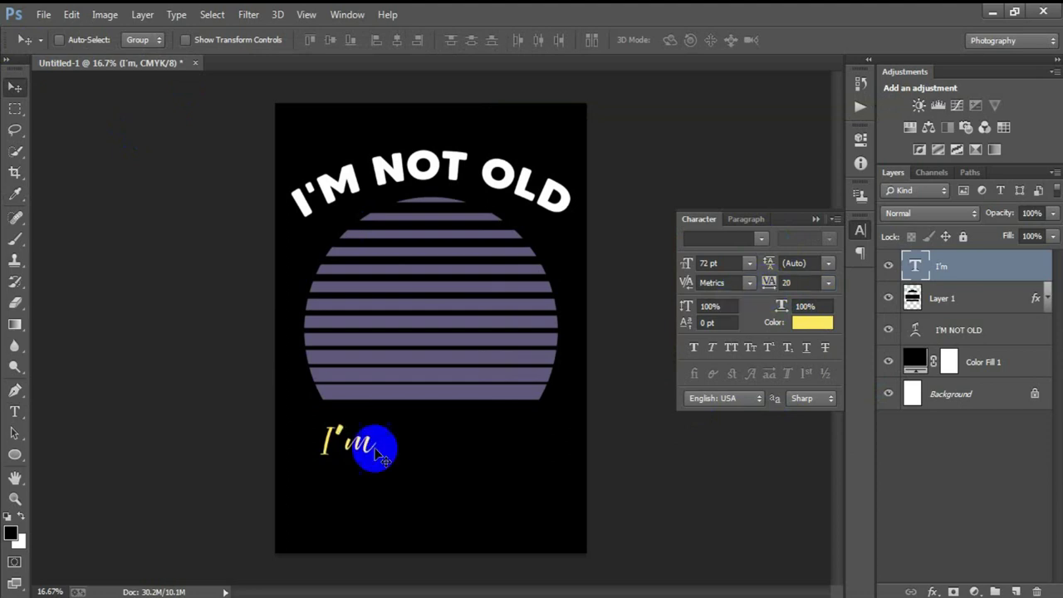
{"action": "left_click_drag", "start_coordinate": [447, 243], "coordinate": [449, 235]}
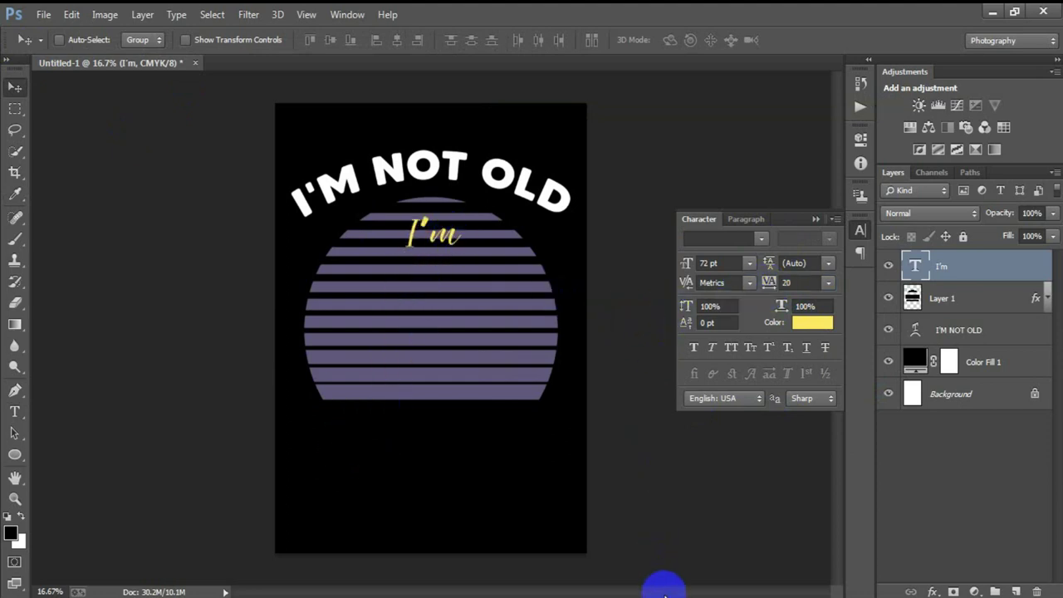
{"action": "left_click", "coordinate": [449, 264]}
{"action": "key", "text": "ctrl+t"}
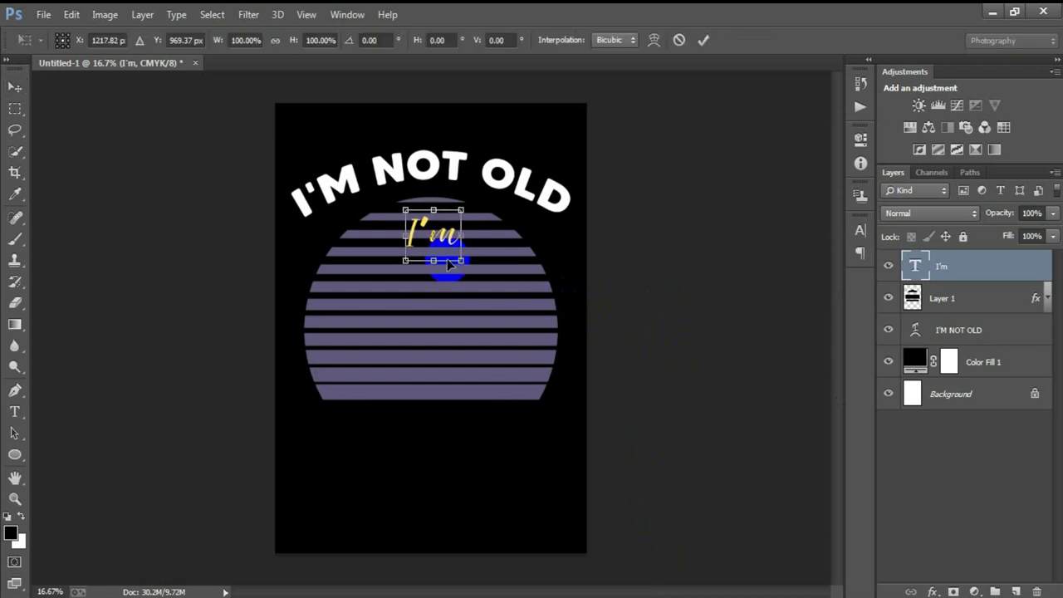
{"action": "left_click_drag", "start_coordinate": [460, 262], "coordinate": [455, 255]}
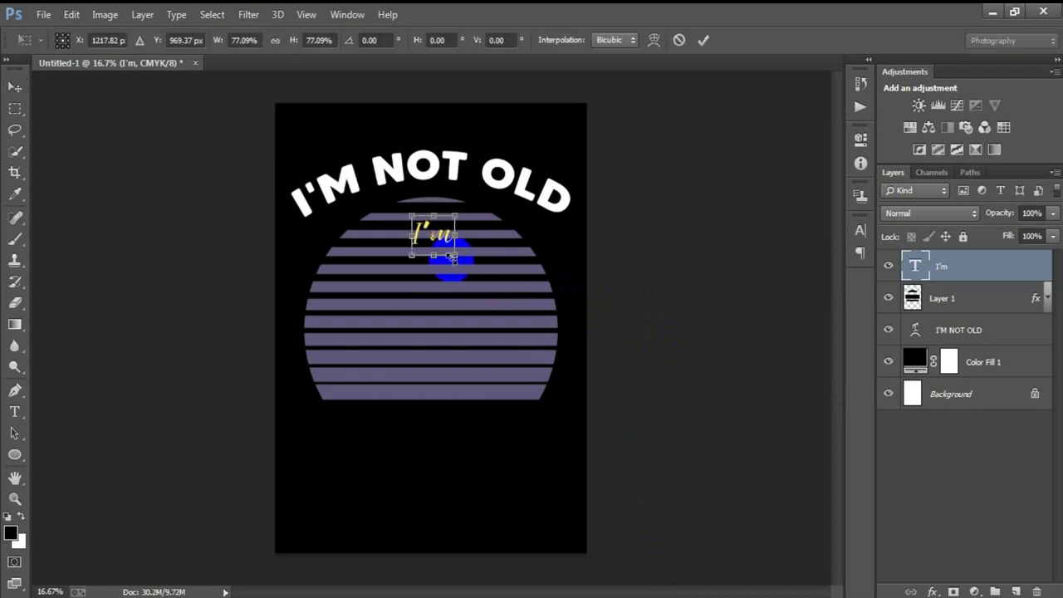
{"action": "left_click_drag", "start_coordinate": [446, 280], "coordinate": [447, 283]}
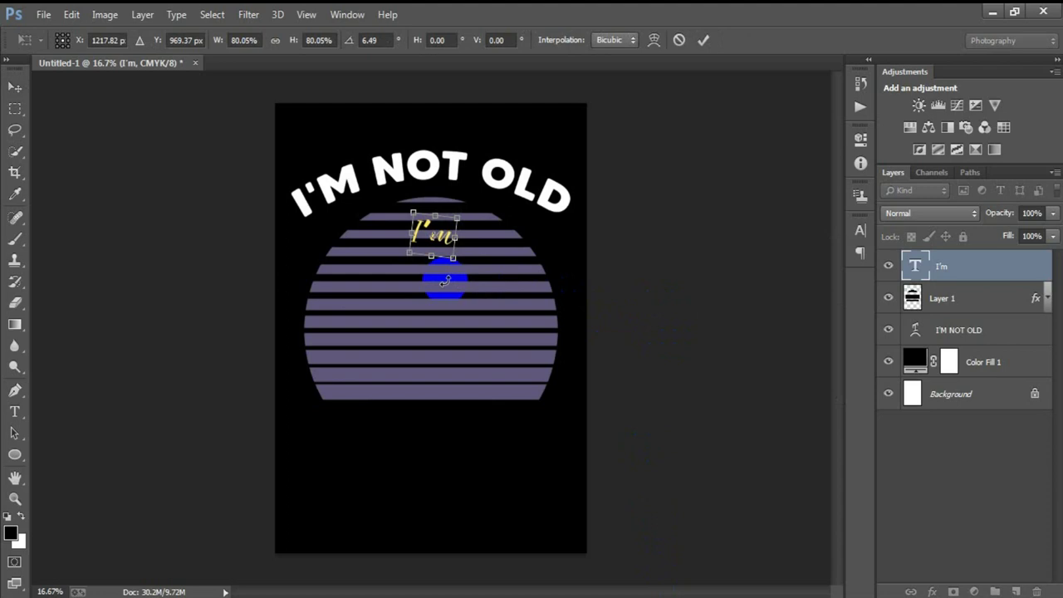
{"action": "left_click", "coordinate": [702, 40]}
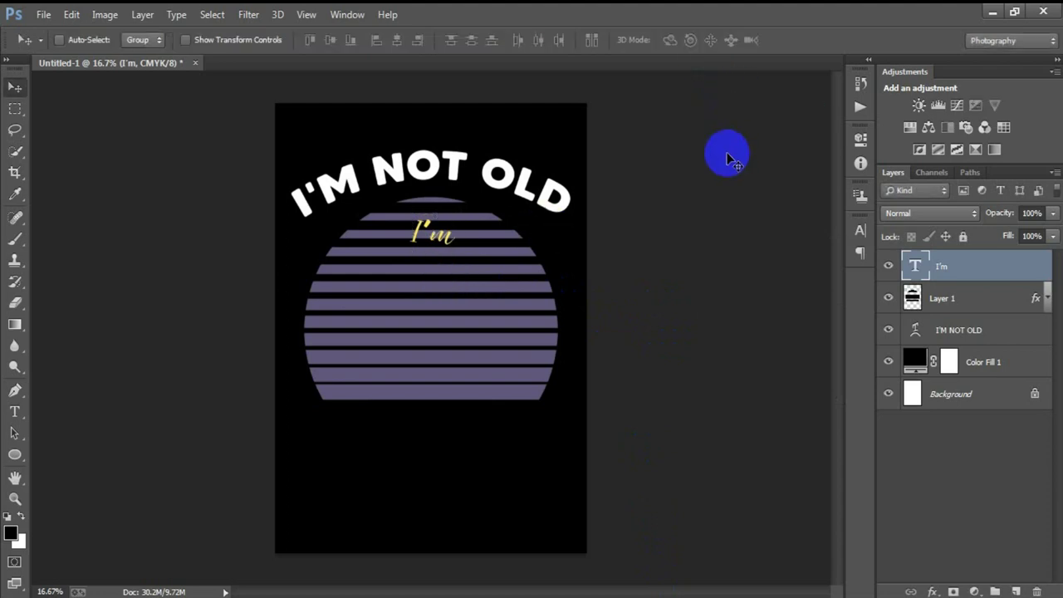
Duplicate the 'I'm' text below itself and retype the copy as 'Classic'
{"action": "left_click_drag", "start_coordinate": [431, 230], "coordinate": [432, 273]}
{"action": "double_click", "coordinate": [915, 266]}
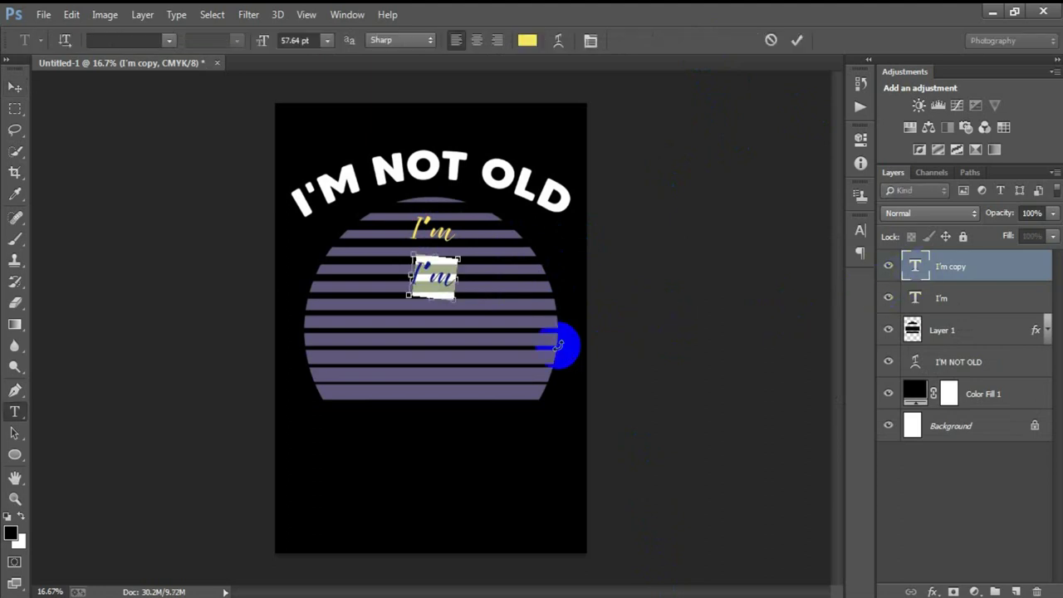
{"action": "mouse_move", "coordinate": [455, 284]}
{"action": "left_mouse_down"}
{"action": "mouse_move", "coordinate": [427, 280]}
{"action": "mouse_move", "coordinate": [438, 319]}
{"action": "left_mouse_up"}
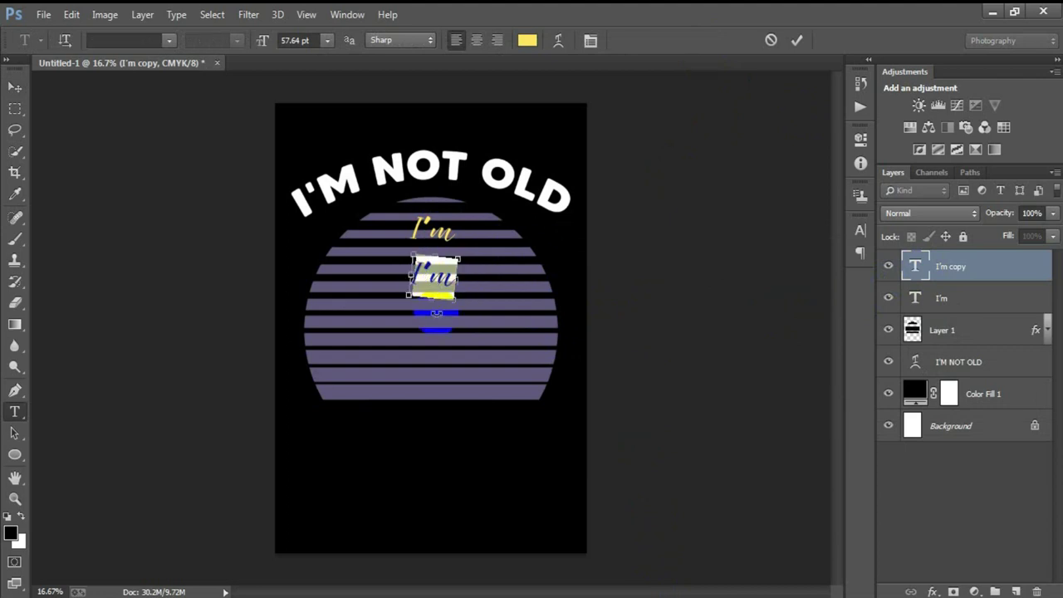
{"action": "left_click", "coordinate": [436, 313]}
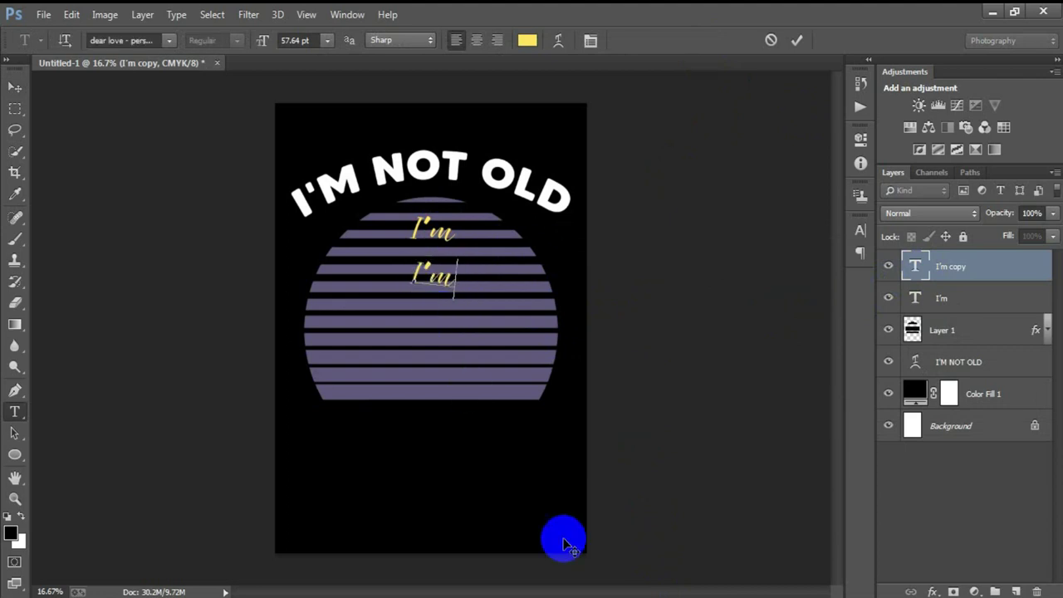
{"action": "left_click_drag", "start_coordinate": [454, 284], "coordinate": [415, 276]}
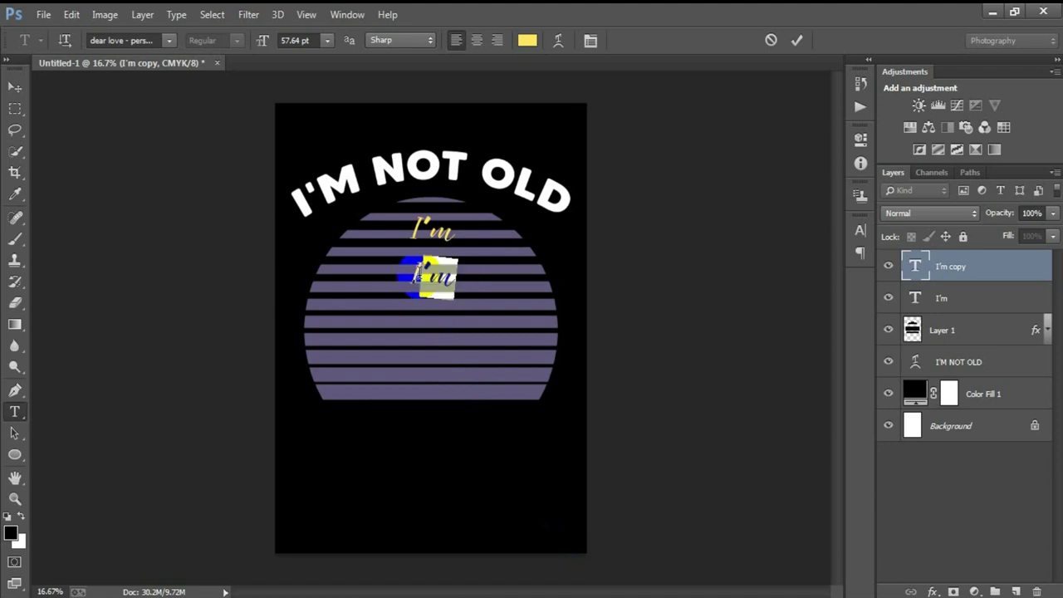
{"action": "type", "text": "Classic"}
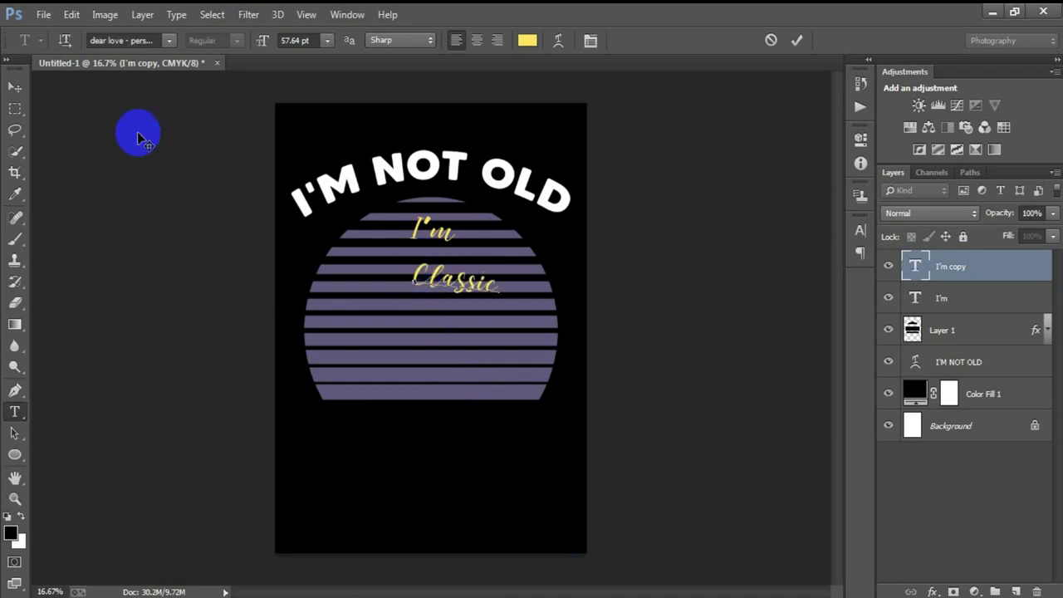
{"action": "left_click", "coordinate": [15, 86]}
Place 'Classic' under 'I'm', enlarging it to about 131% with a tilt
{"action": "left_click_drag", "start_coordinate": [459, 287], "coordinate": [434, 279]}
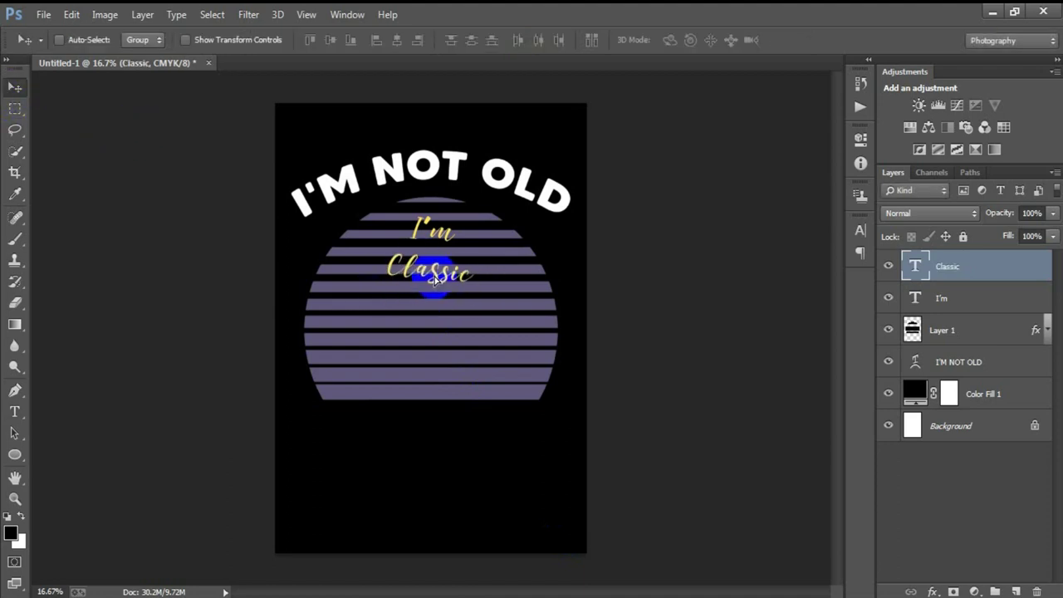
{"action": "key", "text": "ctrl+t"}
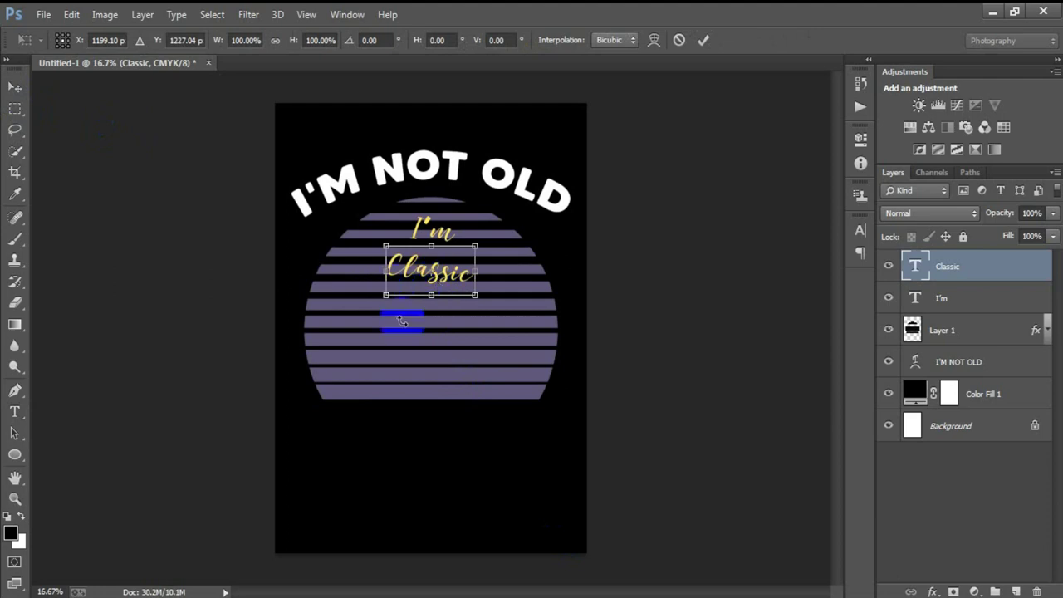
{"action": "mouse_move", "coordinate": [461, 318]}
{"action": "left_mouse_down"}
{"action": "mouse_move", "coordinate": [493, 292]}
{"action": "mouse_move", "coordinate": [454, 274]}
{"action": "left_mouse_up"}
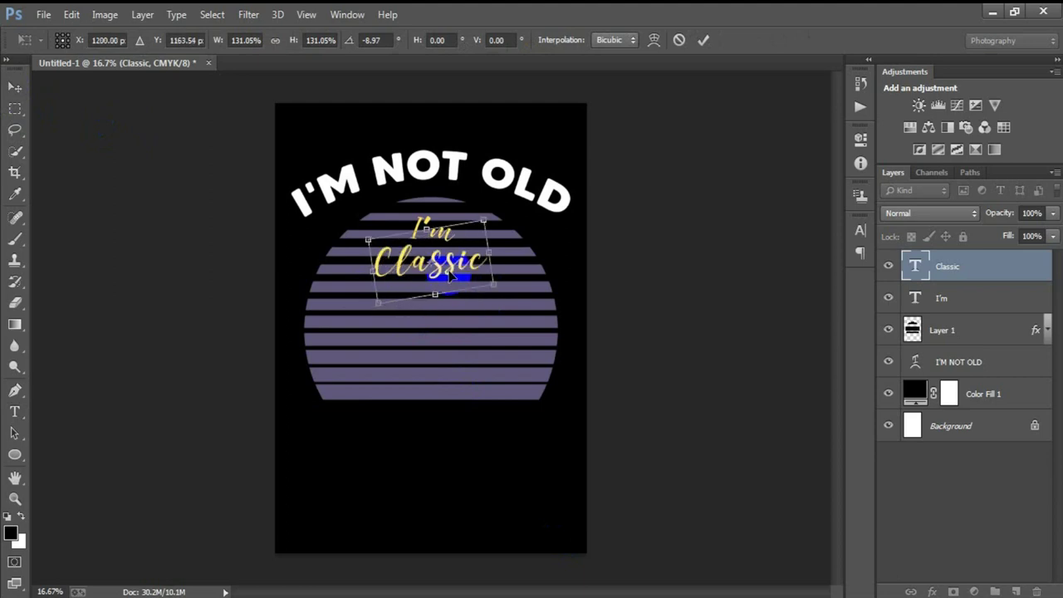
{"action": "left_click", "coordinate": [703, 40]}
{"action": "key", "text": "shift+Right"}
{"action": "key", "text": "shift+Right"}
{"action": "key", "text": "shift+Right"}
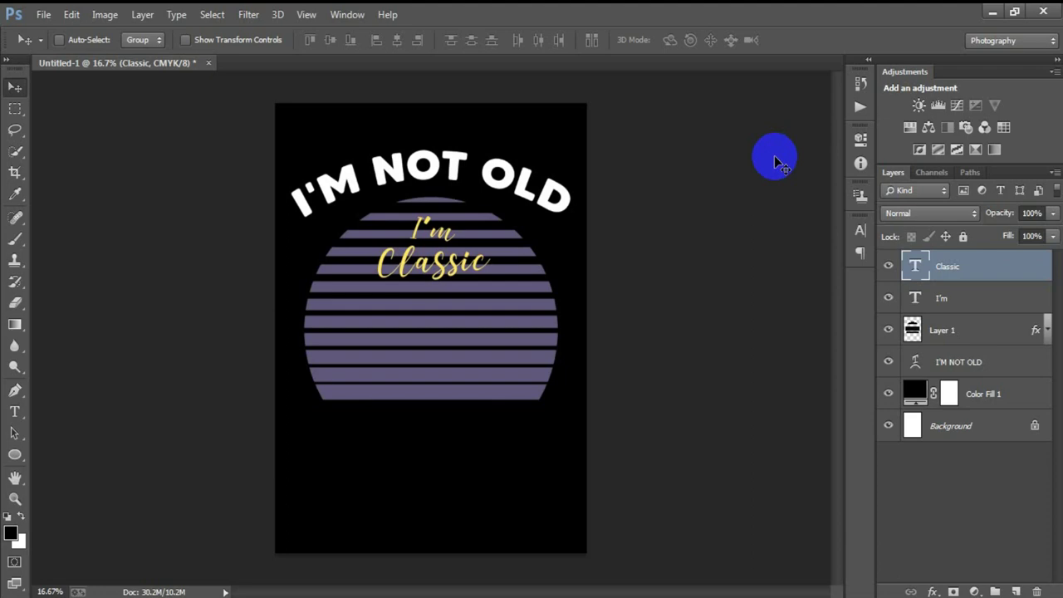
Enlarge 'Classic' a further 114% and tilt it about -4.8° to rise rightward
{"action": "left_click", "coordinate": [910, 297], "text": "shift"}
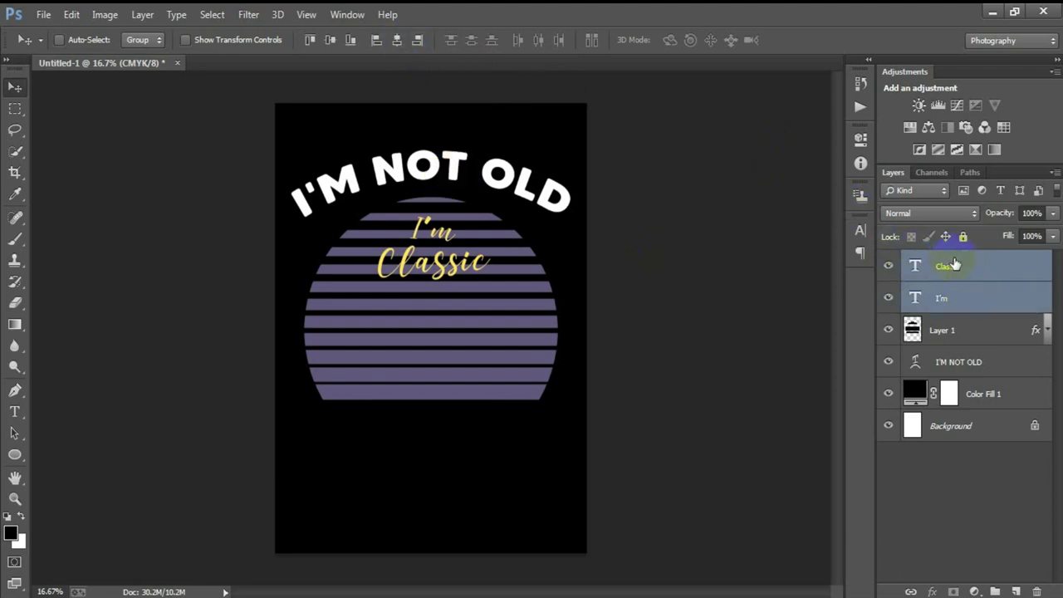
{"action": "left_click", "coordinate": [951, 266]}
{"action": "key", "text": "ctrl+t"}
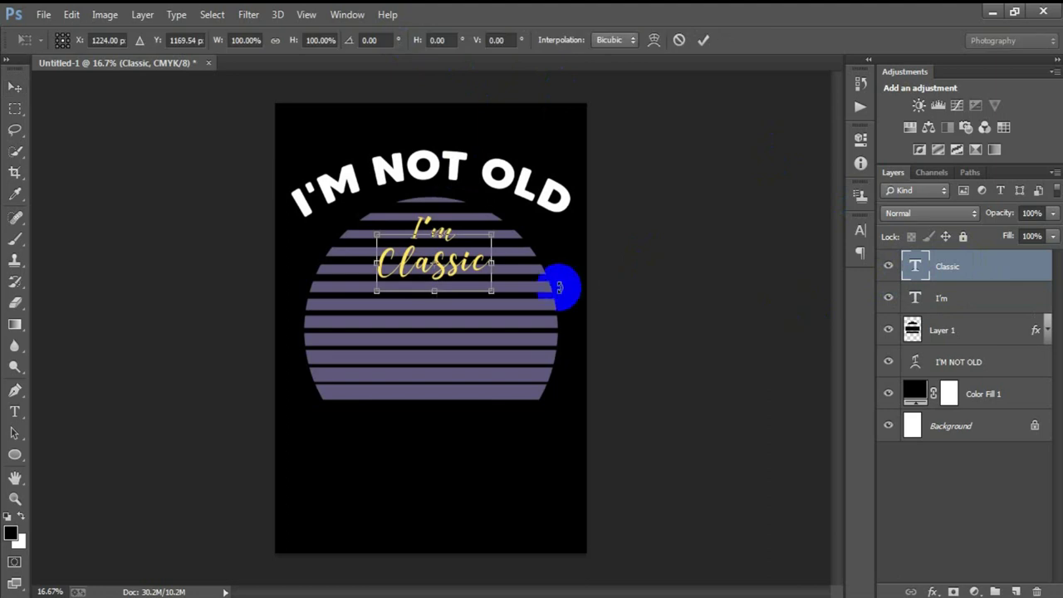
{"action": "mouse_move", "coordinate": [495, 292]}
{"action": "left_mouse_down"}
{"action": "mouse_move", "coordinate": [506, 316]}
{"action": "mouse_move", "coordinate": [483, 274]}
{"action": "mouse_move", "coordinate": [476, 285]}
{"action": "mouse_move", "coordinate": [509, 316]}
{"action": "left_mouse_up"}
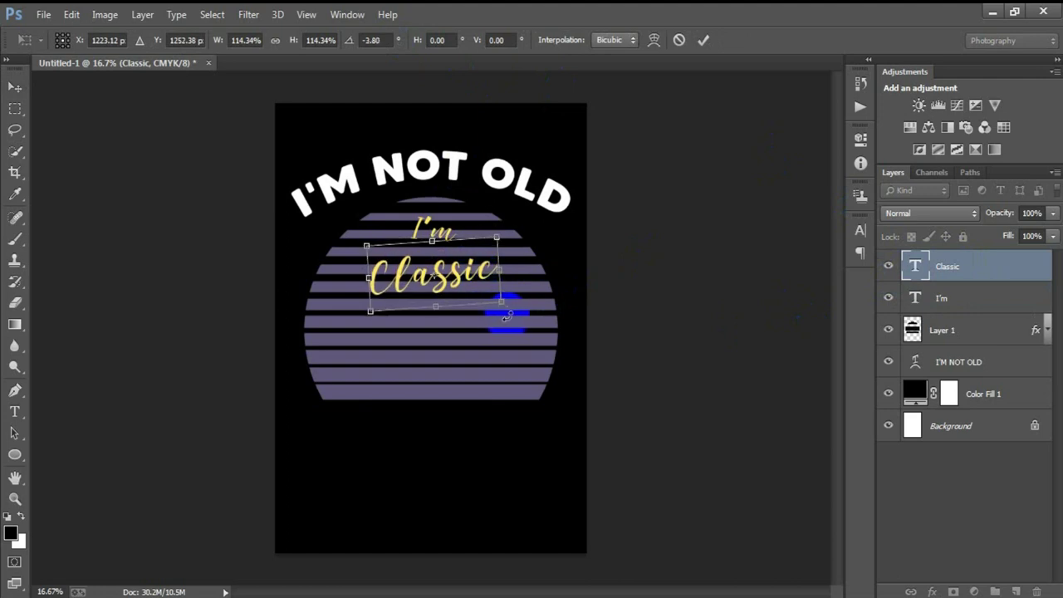
{"action": "left_click", "coordinate": [703, 40]}
{"action": "left_click", "coordinate": [941, 303]}
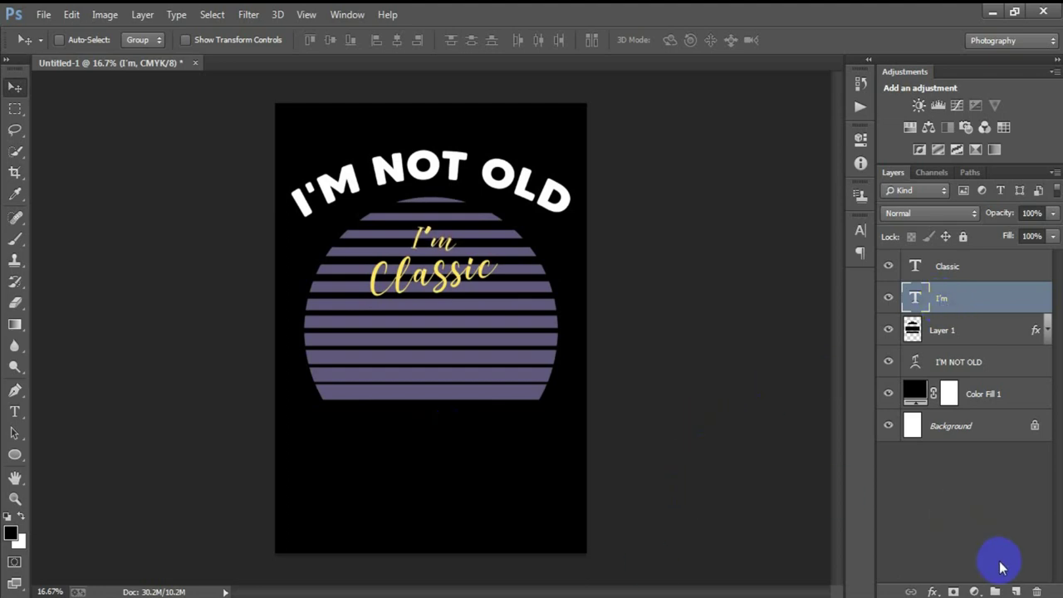
Add a new layer and type 'SINCE' below the striped circle
{"action": "left_click", "coordinate": [1015, 591]}
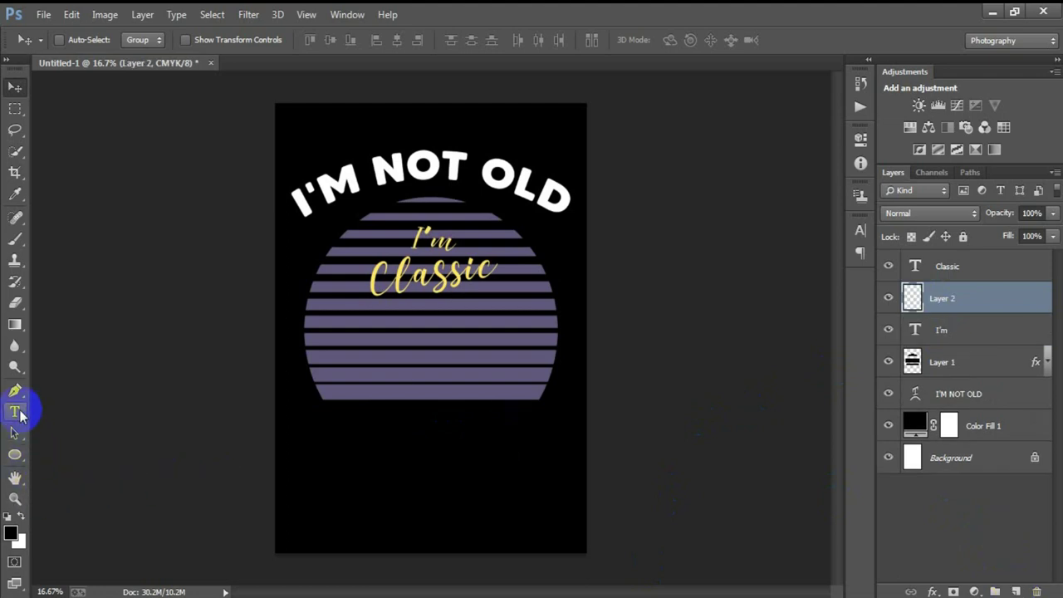
{"action": "left_click", "coordinate": [14, 411]}
{"action": "left_click", "coordinate": [323, 467]}
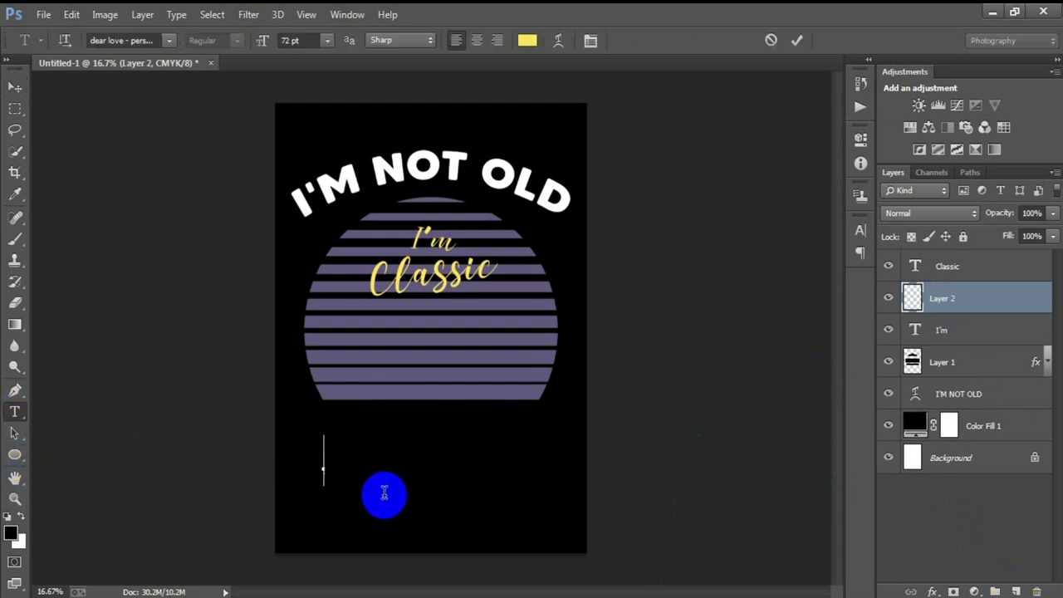
{"action": "type", "text": "SINCE"}
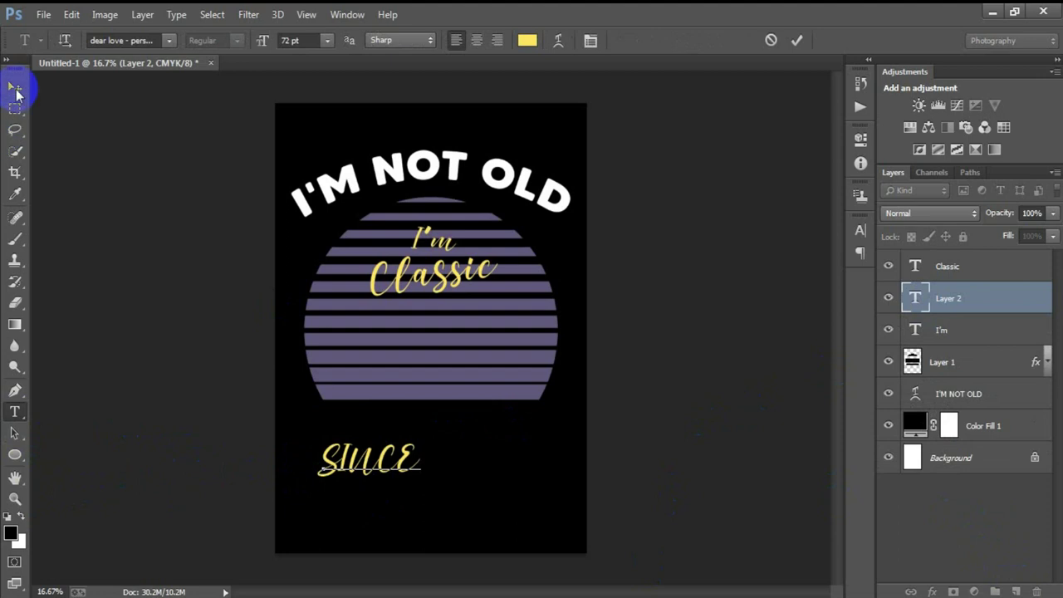
{"action": "left_click", "coordinate": [15, 86]}
Set the SINCE text to Arial font in white
{"action": "left_click", "coordinate": [861, 229]}
{"action": "left_click", "coordinate": [720, 239]}
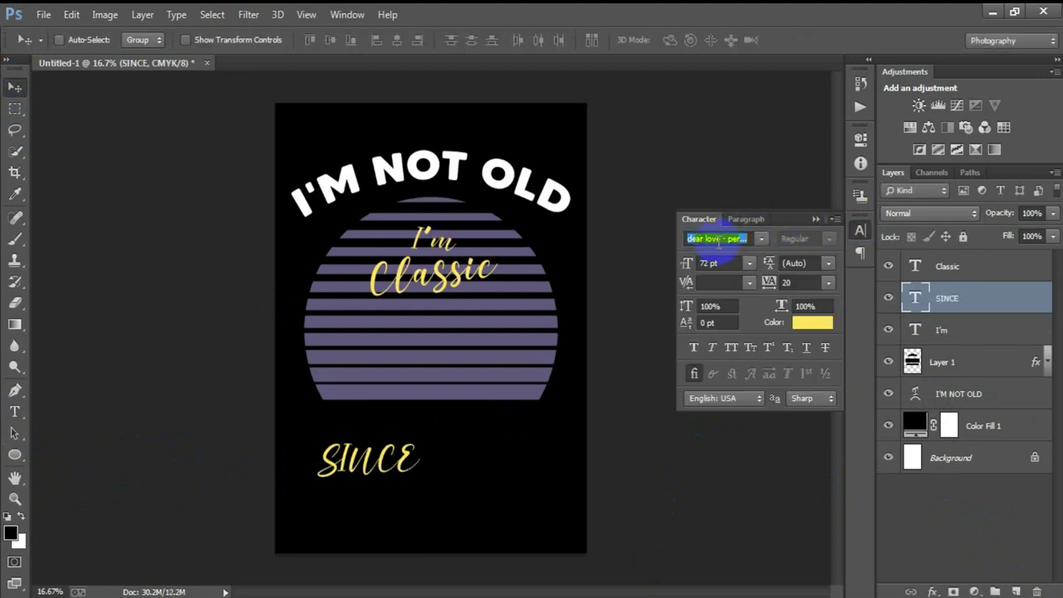
{"action": "key", "text": "Return"}
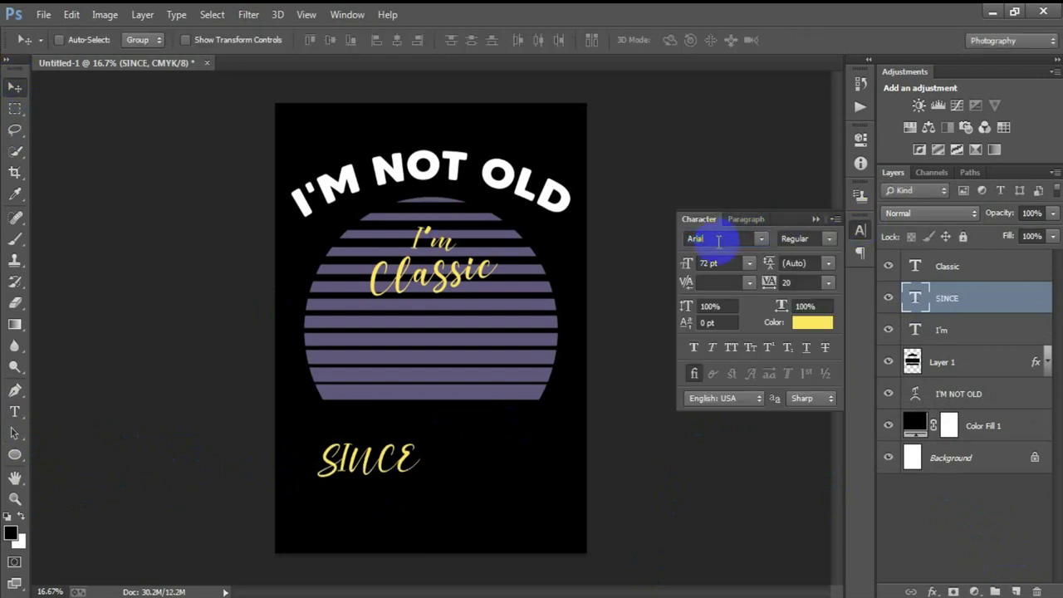
{"action": "left_click", "coordinate": [806, 325]}
{"action": "left_click", "coordinate": [501, 157]}
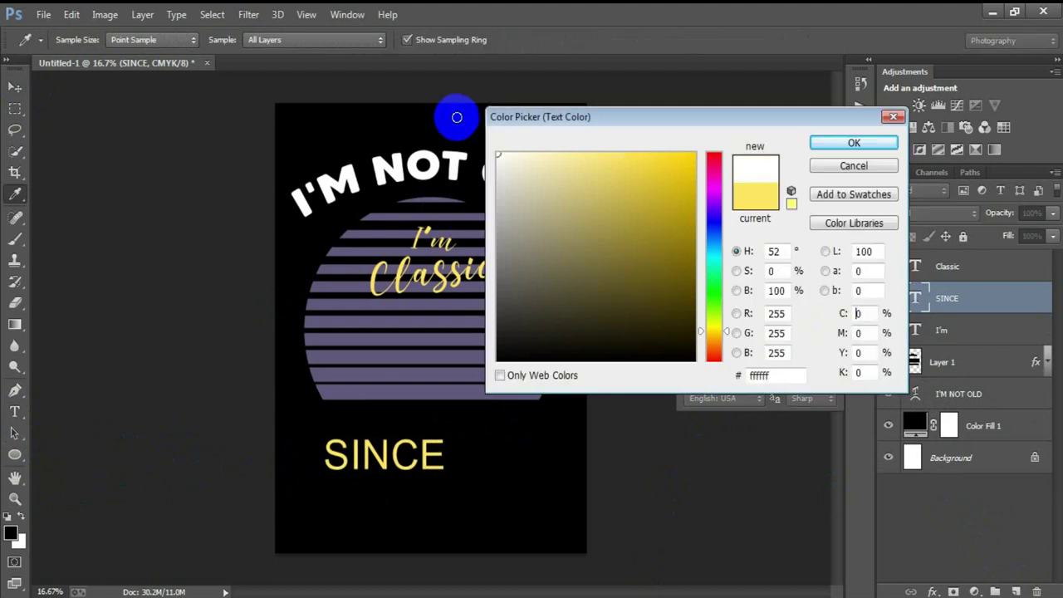
{"action": "left_click", "coordinate": [854, 143]}
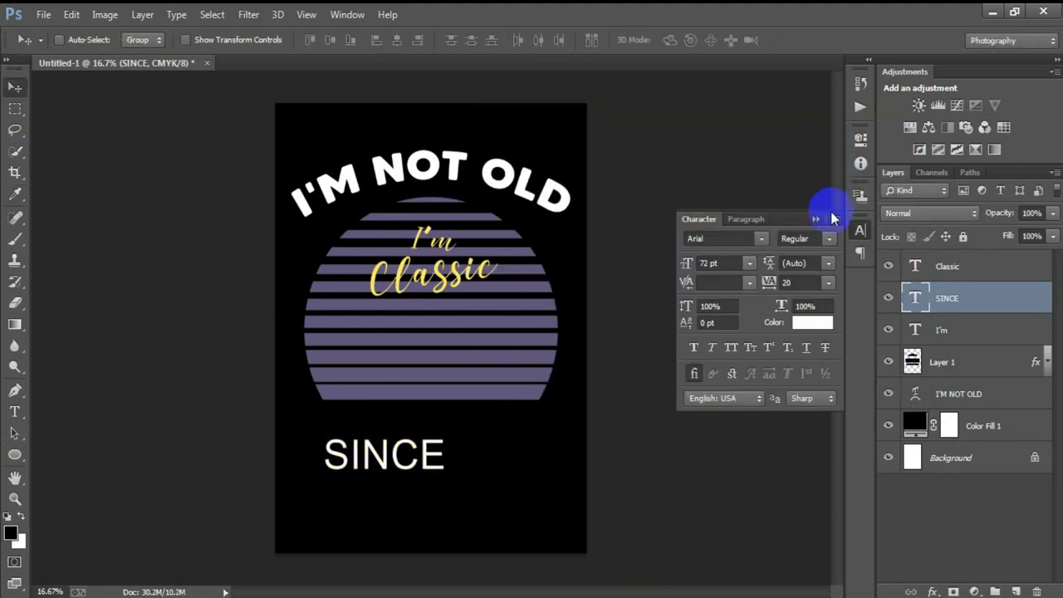
{"action": "left_click", "coordinate": [815, 220]}
Scale SINCE down to about 84% and nudge it beside 'Classic'
{"action": "key", "text": "ctrl+t"}
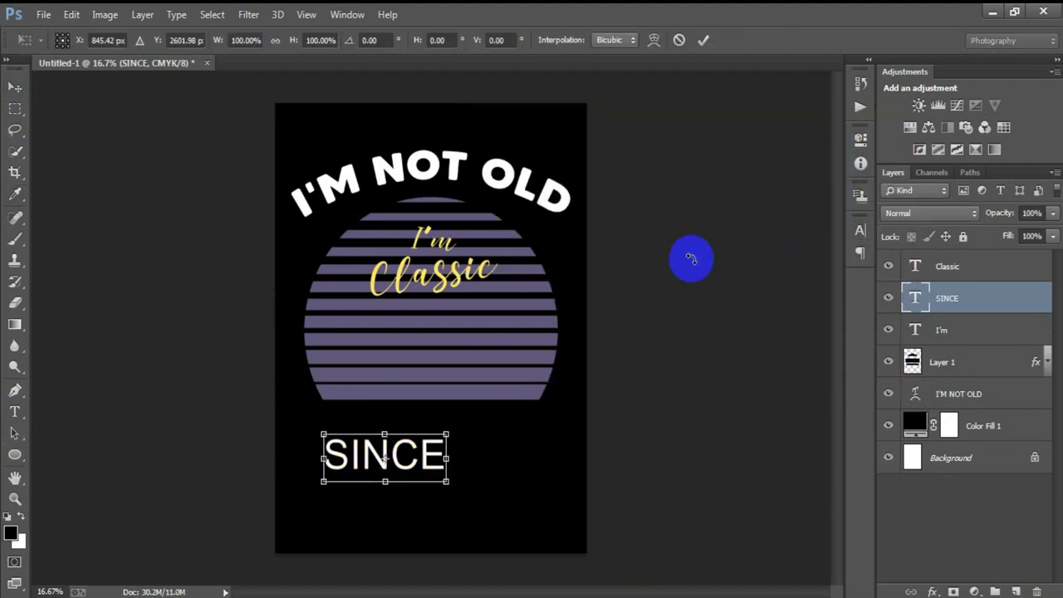
{"action": "mouse_move", "coordinate": [447, 481]}
{"action": "left_mouse_down"}
{"action": "mouse_move", "coordinate": [408, 467]}
{"action": "mouse_move", "coordinate": [346, 294]}
{"action": "left_mouse_up"}
{"action": "left_click", "coordinate": [704, 40]}
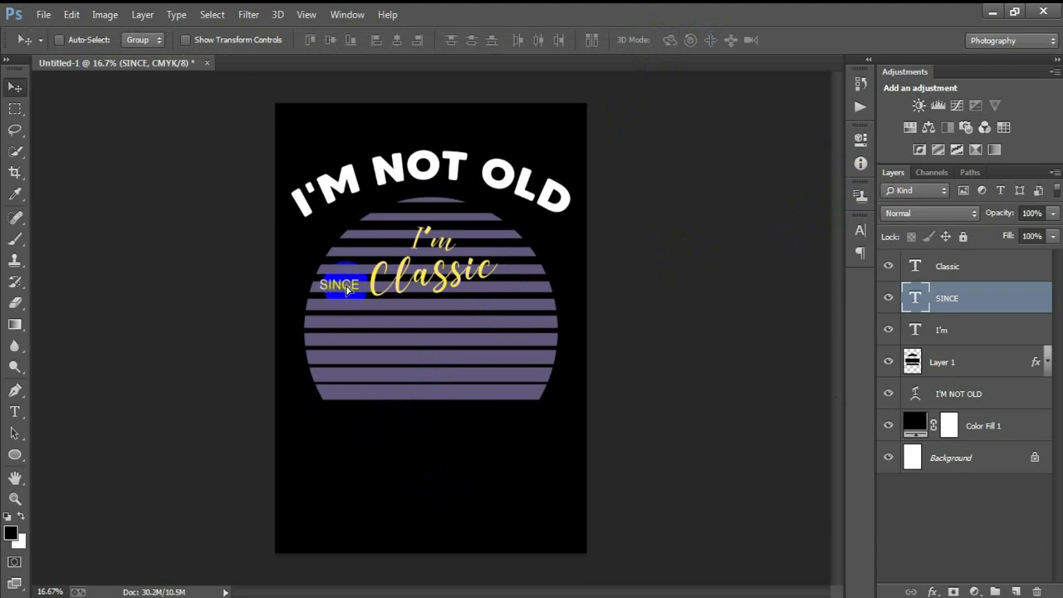
{"action": "key", "text": "ctrl+t"}
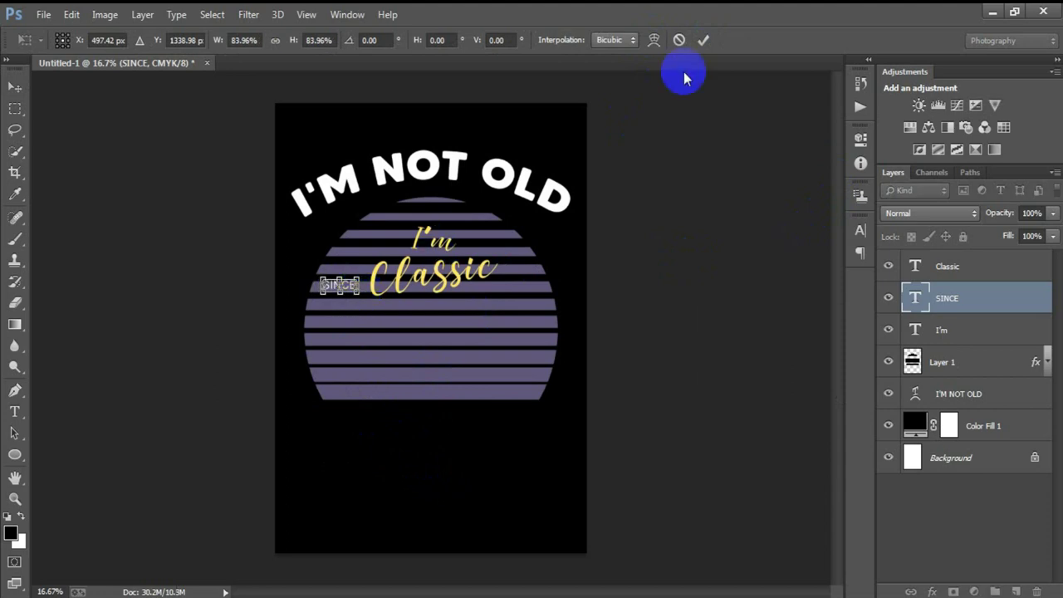
{"action": "left_click", "coordinate": [703, 40]}
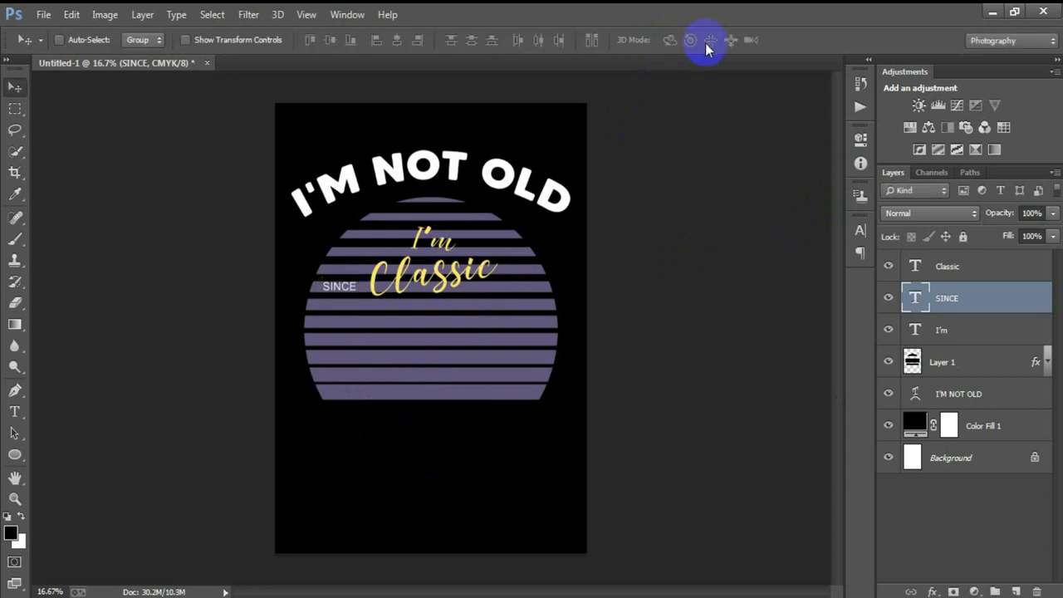
{"action": "key", "text": "Down"}
Duplicate SINCE to the right of 'Classic' and retype the copy as '1960'
{"action": "left_click_drag", "start_coordinate": [352, 287], "coordinate": [516, 292]}
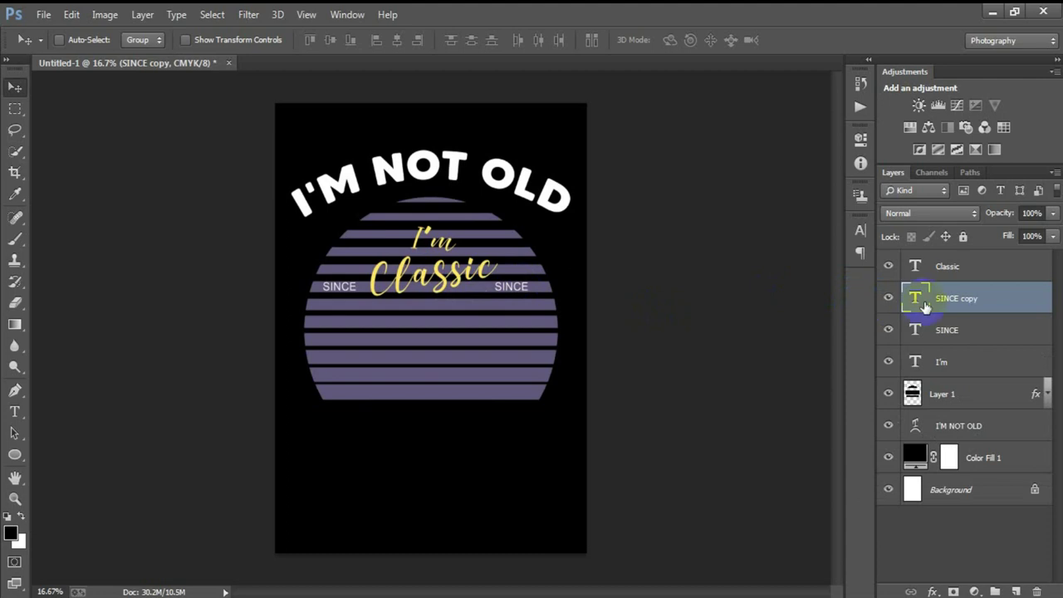
{"action": "double_click", "coordinate": [917, 301]}
{"action": "type", "text": "1960"}
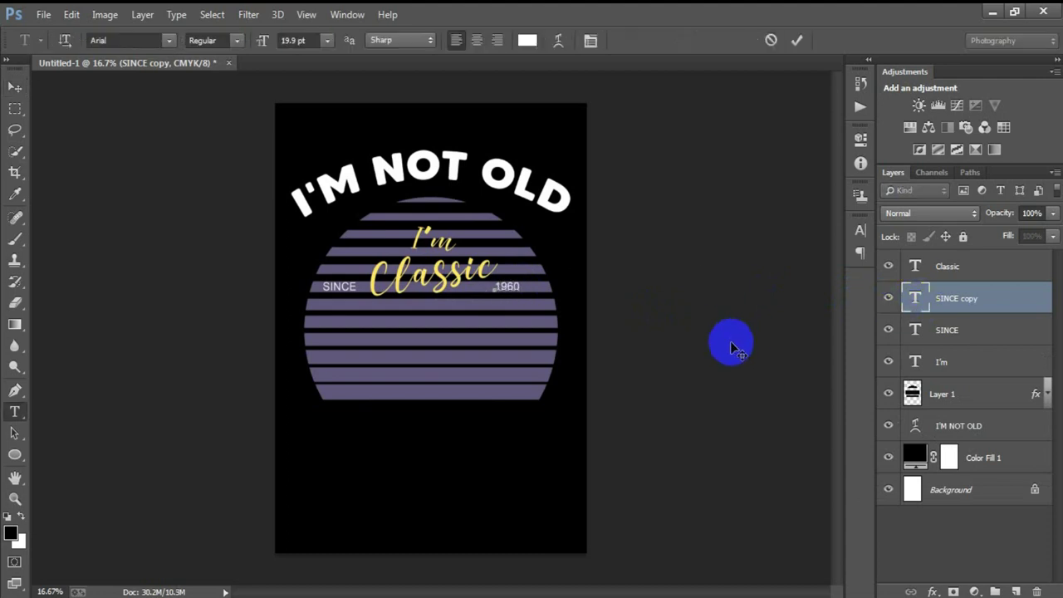
{"action": "left_click", "coordinate": [797, 40]}
{"action": "key", "text": "v"}
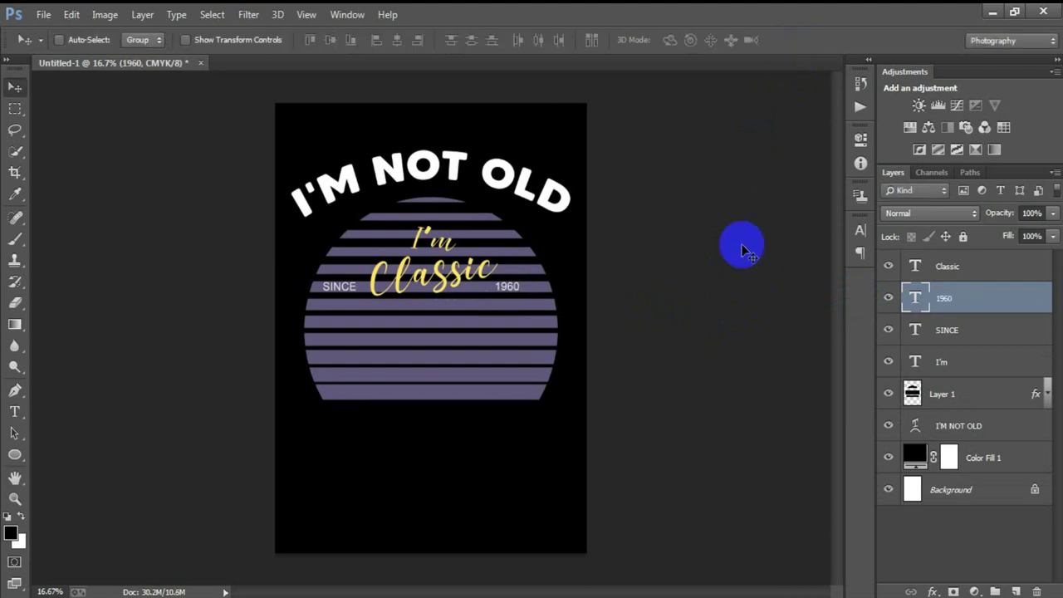
{"action": "left_click", "coordinate": [956, 266]}
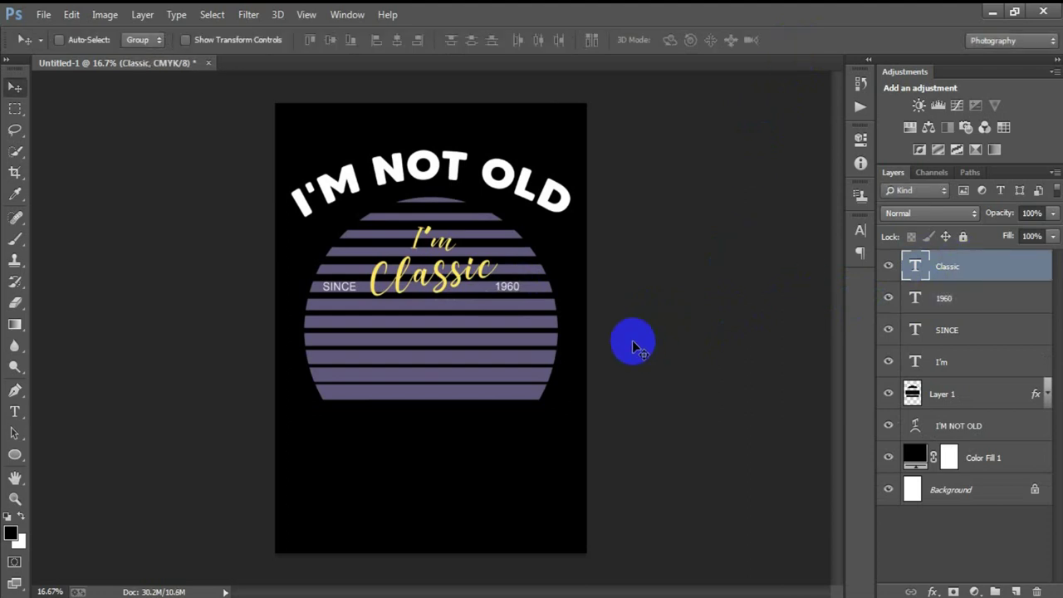
Place the red classic car image into the design
{"action": "left_click", "coordinate": [40, 15]}
{"action": "left_click", "coordinate": [105, 198]}
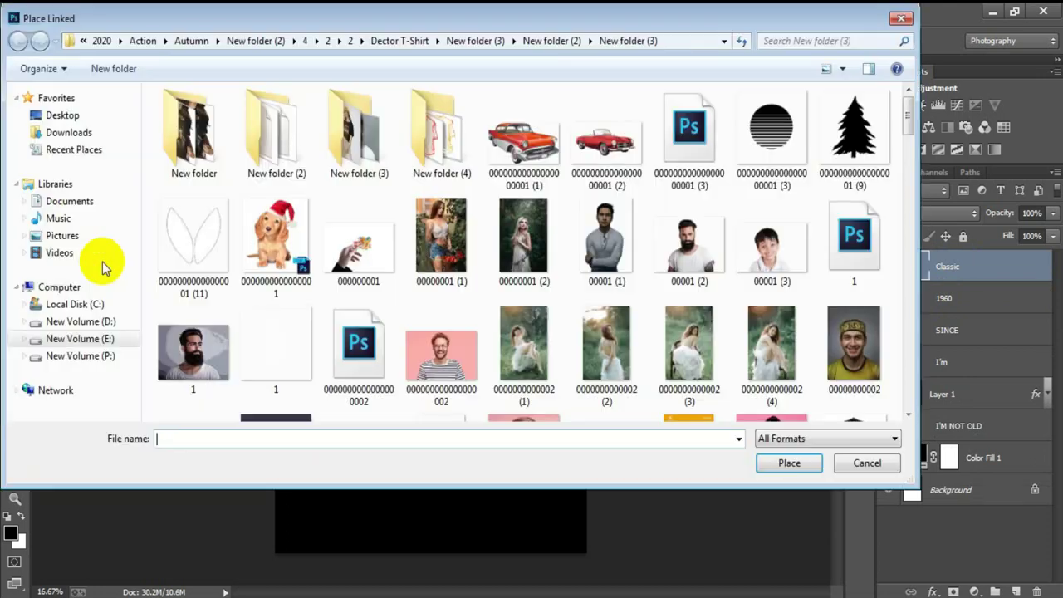
{"action": "left_click", "coordinate": [523, 139]}
{"action": "left_click", "coordinate": [785, 463]}
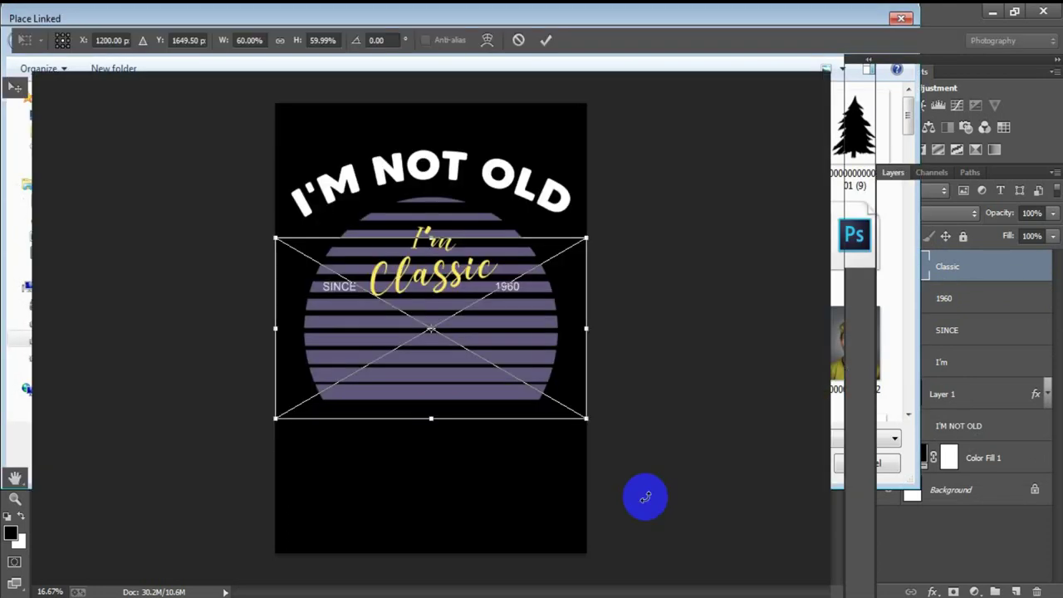
Flip the car horizontally, scale it to about 57%, and position it overlapping the half-circle
{"action": "right_click", "coordinate": [518, 350]}
{"action": "left_click", "coordinate": [579, 566]}
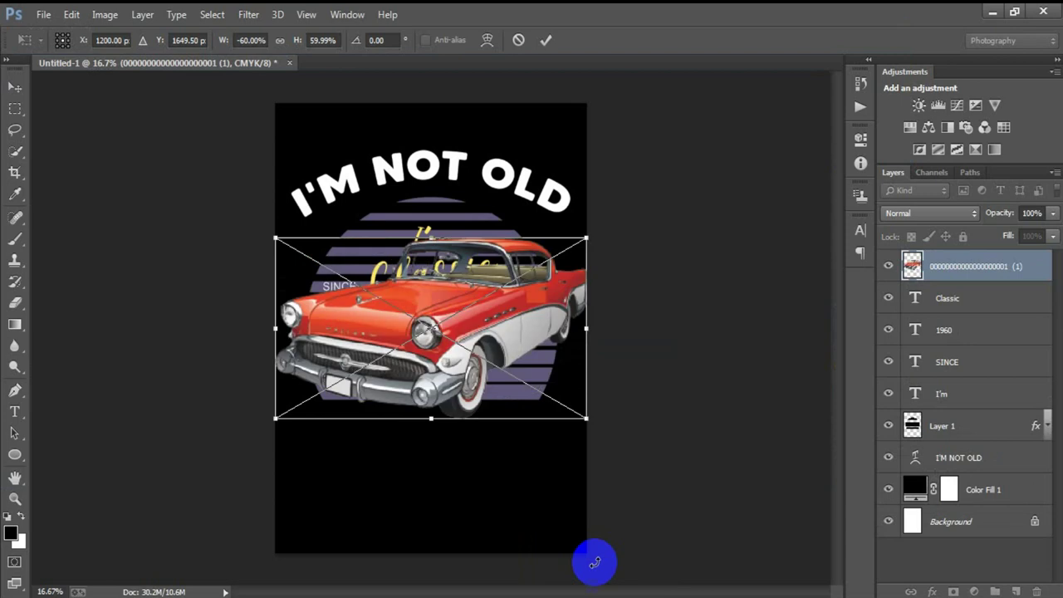
{"action": "mouse_move", "coordinate": [556, 356]}
{"action": "left_mouse_down"}
{"action": "mouse_move", "coordinate": [556, 446]}
{"action": "mouse_move", "coordinate": [556, 410]}
{"action": "left_mouse_up"}
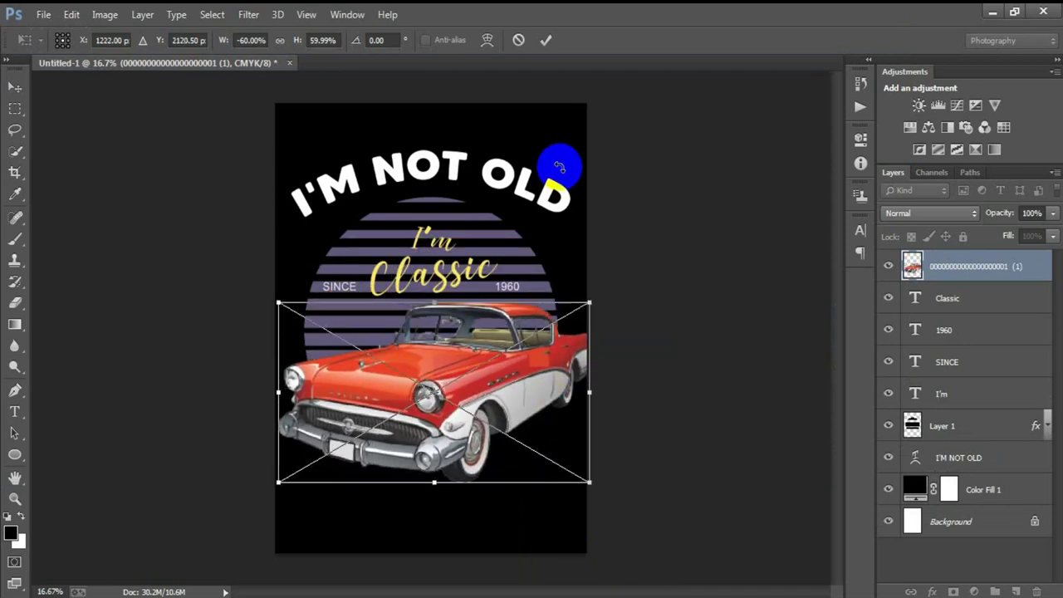
{"action": "left_click_drag", "start_coordinate": [590, 481], "coordinate": [581, 476]}
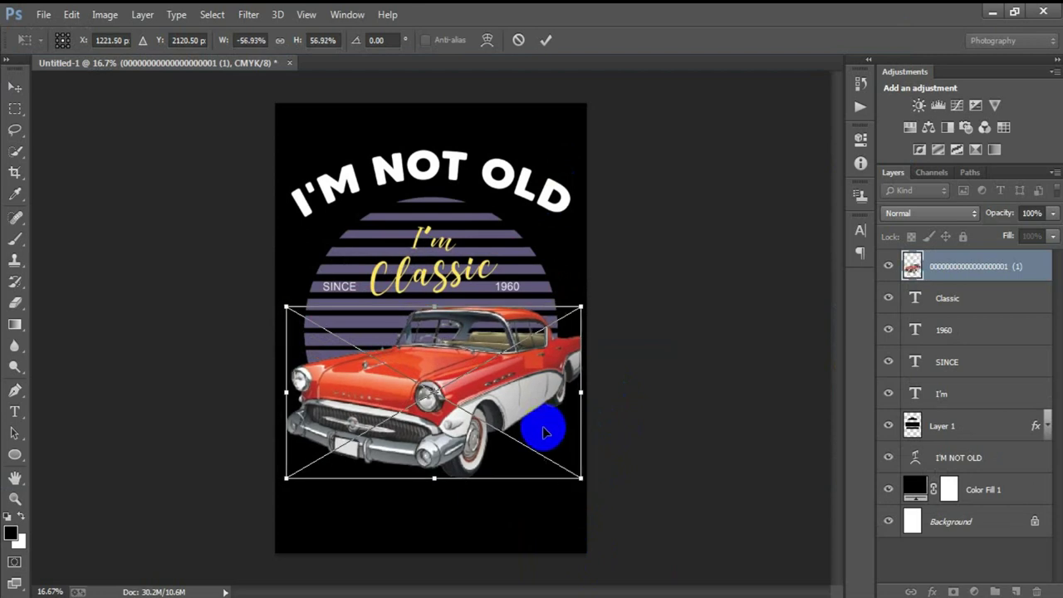
{"action": "left_click_drag", "start_coordinate": [543, 427], "coordinate": [540, 434]}
{"action": "left_click", "coordinate": [548, 41]}
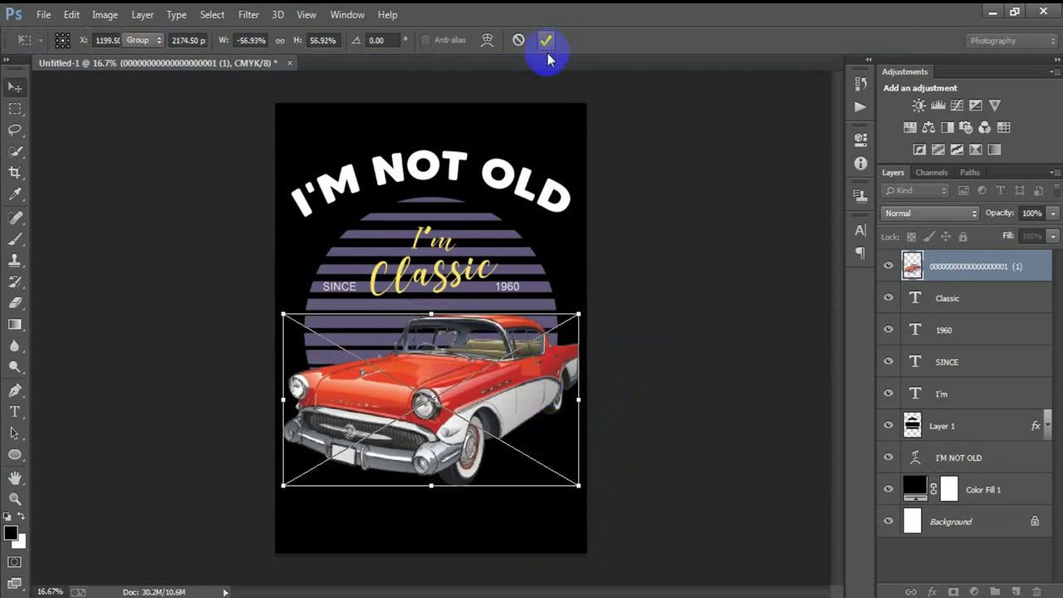
{"action": "left_click", "coordinate": [548, 42]}
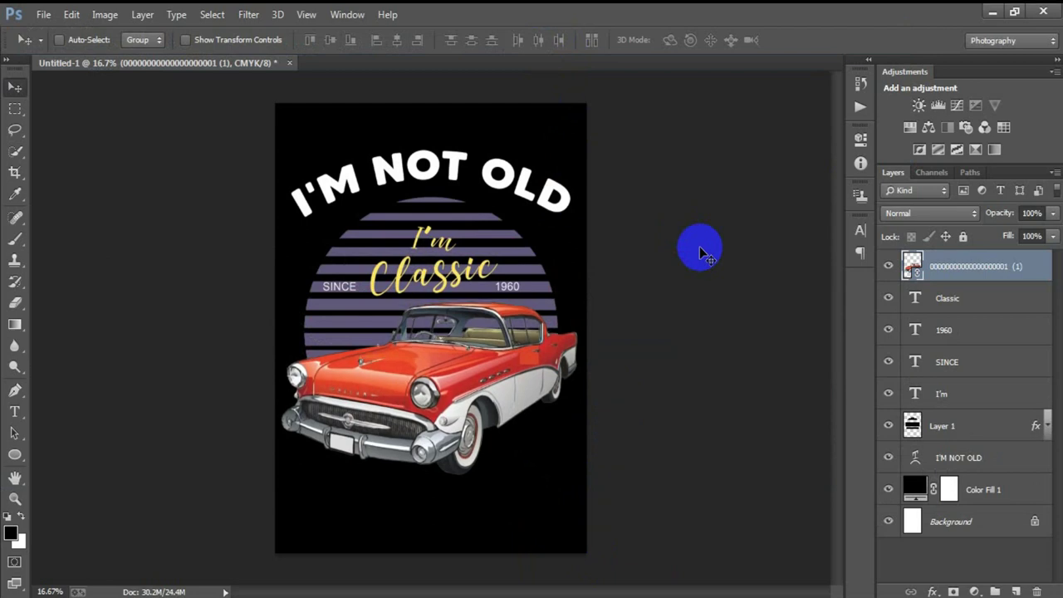
{"action": "right_click", "coordinate": [975, 280]}
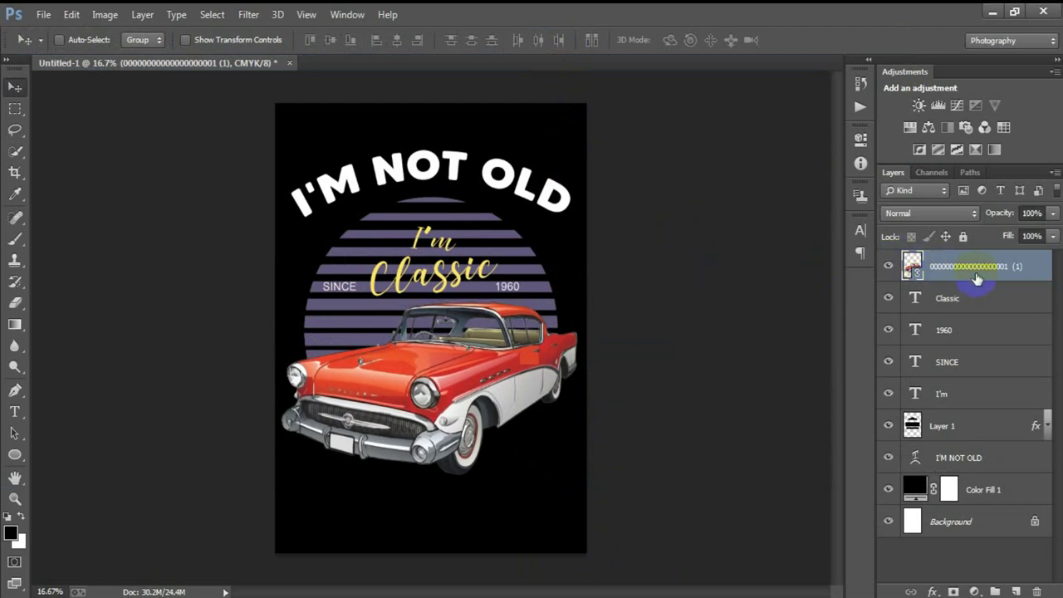
Rasterize the car layer and add a Hue/Saturation adjustment layer
{"action": "left_click", "coordinate": [707, 314]}
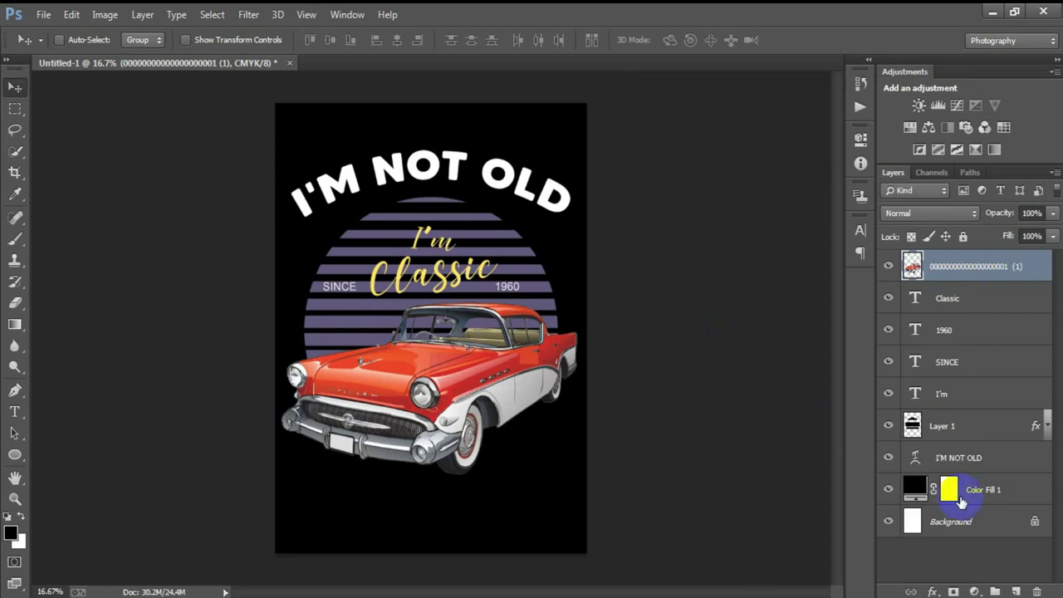
{"action": "left_click", "coordinate": [888, 266]}
{"action": "left_click", "coordinate": [889, 266]}
{"action": "left_click", "coordinate": [976, 590]}
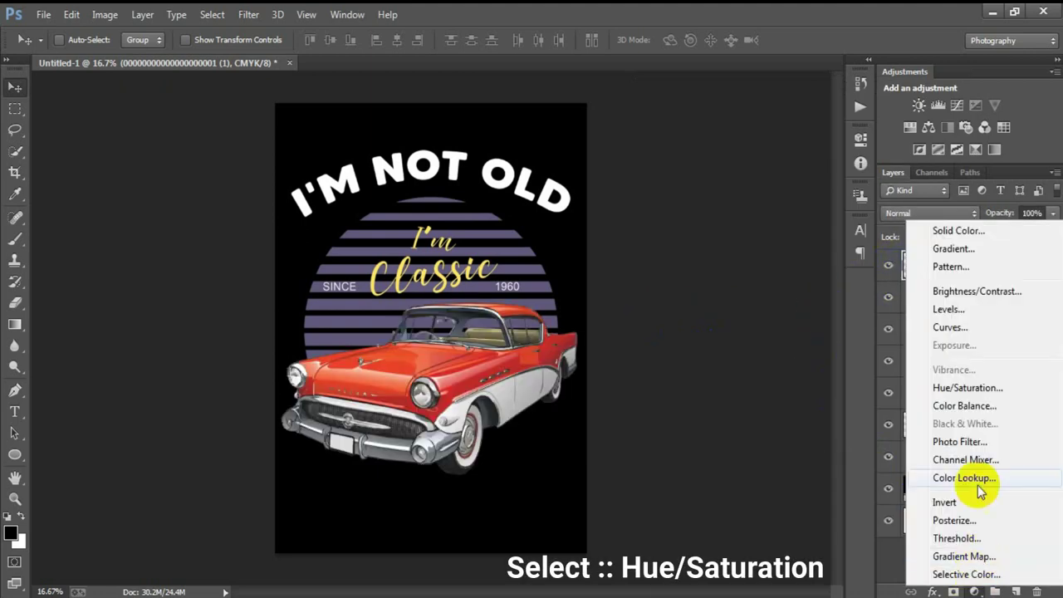
{"action": "left_click", "coordinate": [997, 390]}
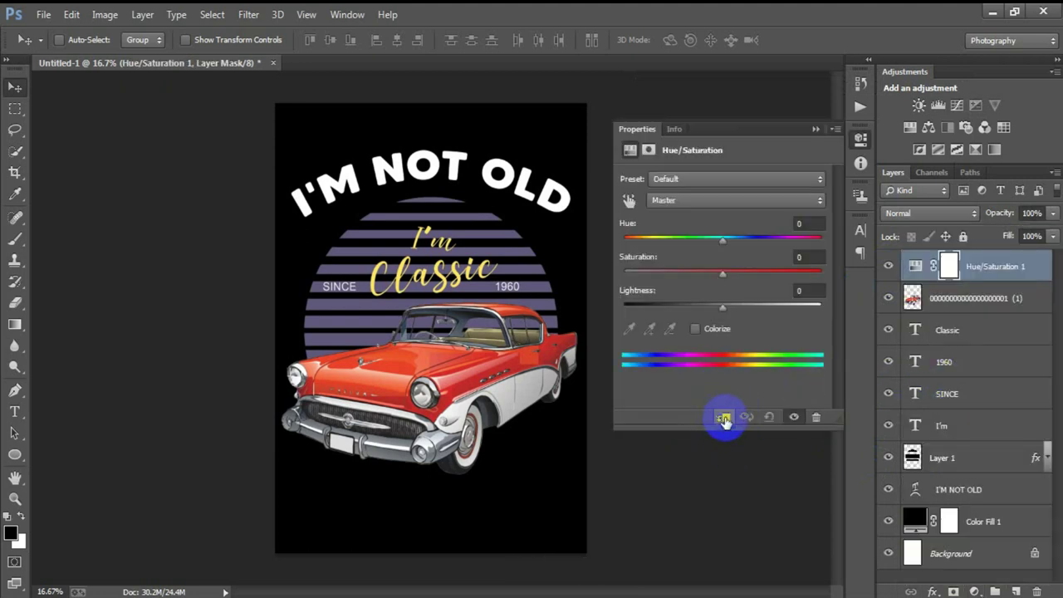
Clip the adjustment to the car, sample its red paint, and set Reds Hue to 54
{"action": "left_click", "coordinate": [725, 421]}
{"action": "left_click", "coordinate": [623, 196]}
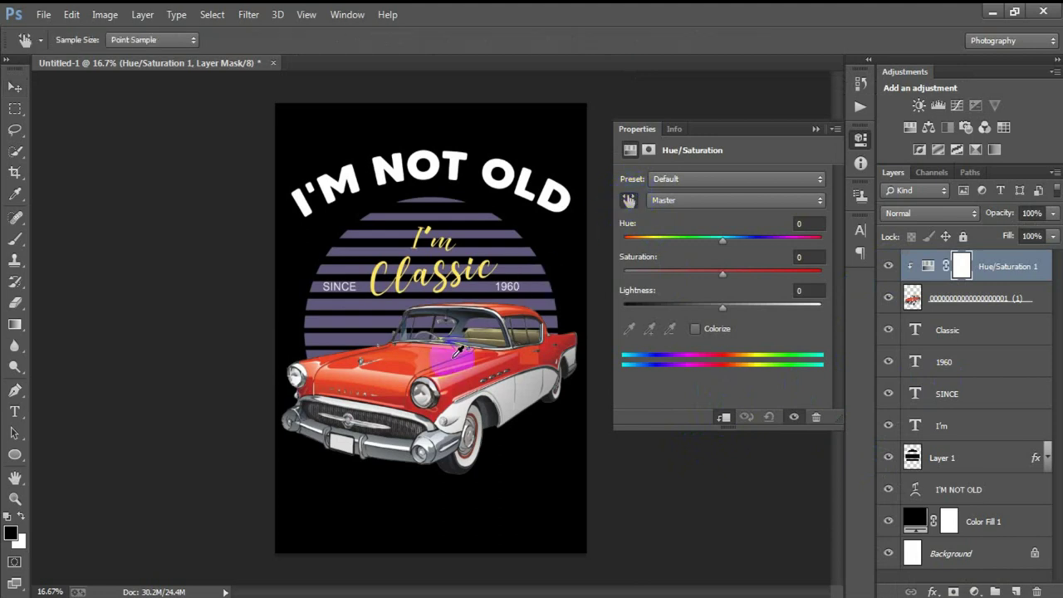
{"action": "left_click", "coordinate": [424, 362]}
{"action": "left_click", "coordinate": [804, 223]}
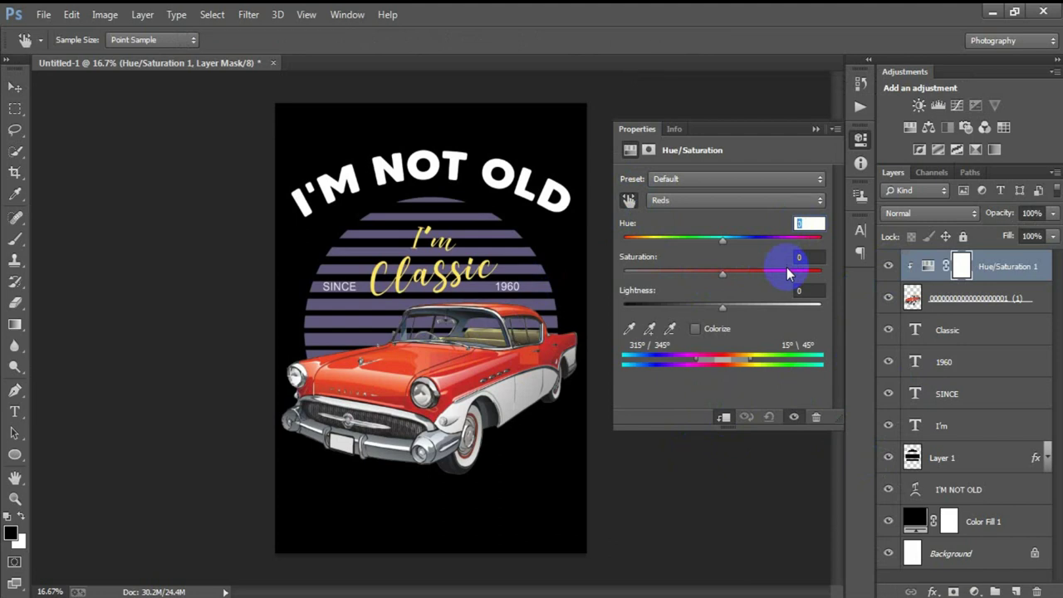
{"action": "type", "text": "54"}
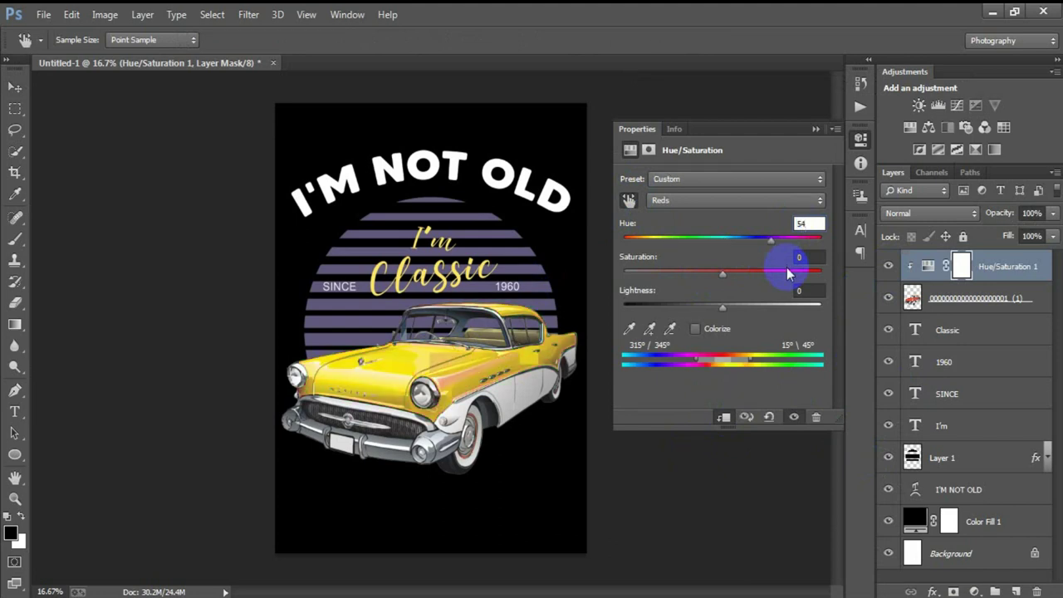
{"action": "left_click", "coordinate": [815, 133]}
{"action": "left_click", "coordinate": [20, 91]}
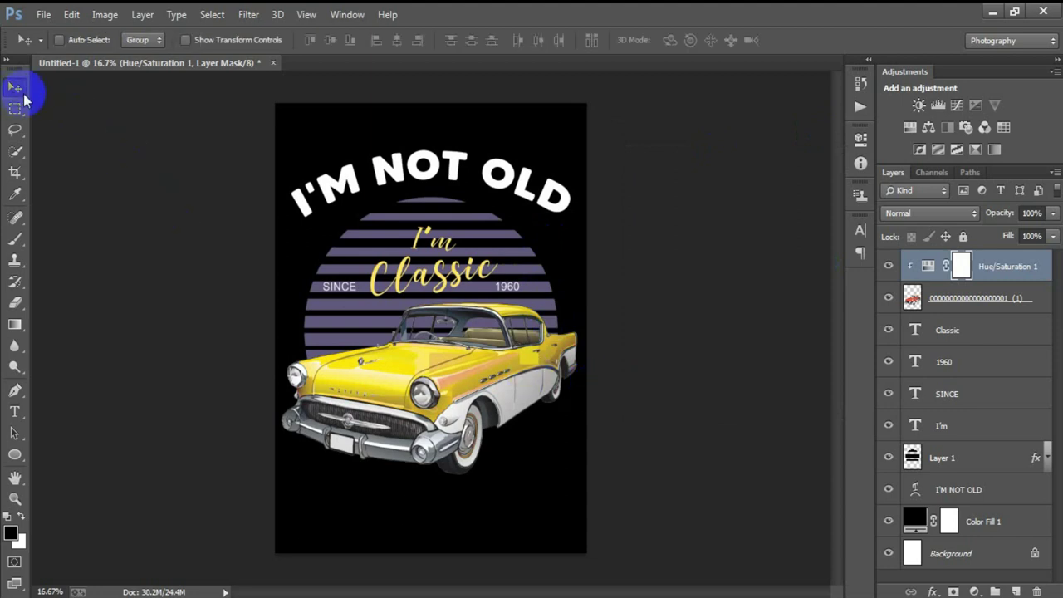
{"action": "left_click", "coordinate": [948, 490]}
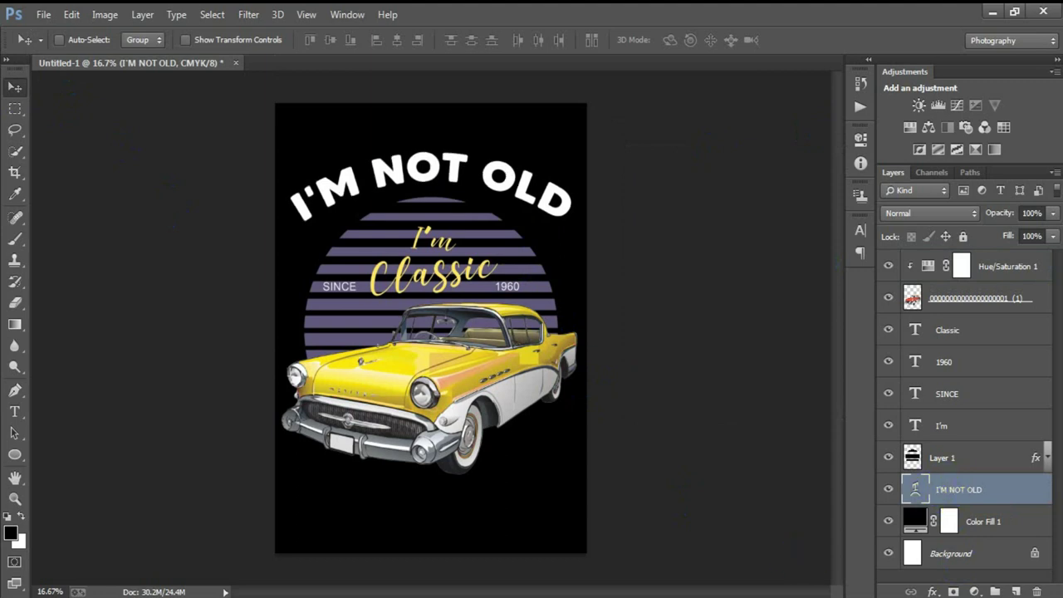
Group Hue/Saturation 1 through I'M NOT OLD as Group 1, hide Color Fill 1, open Save for Web
{"action": "left_click", "coordinate": [1001, 267]}
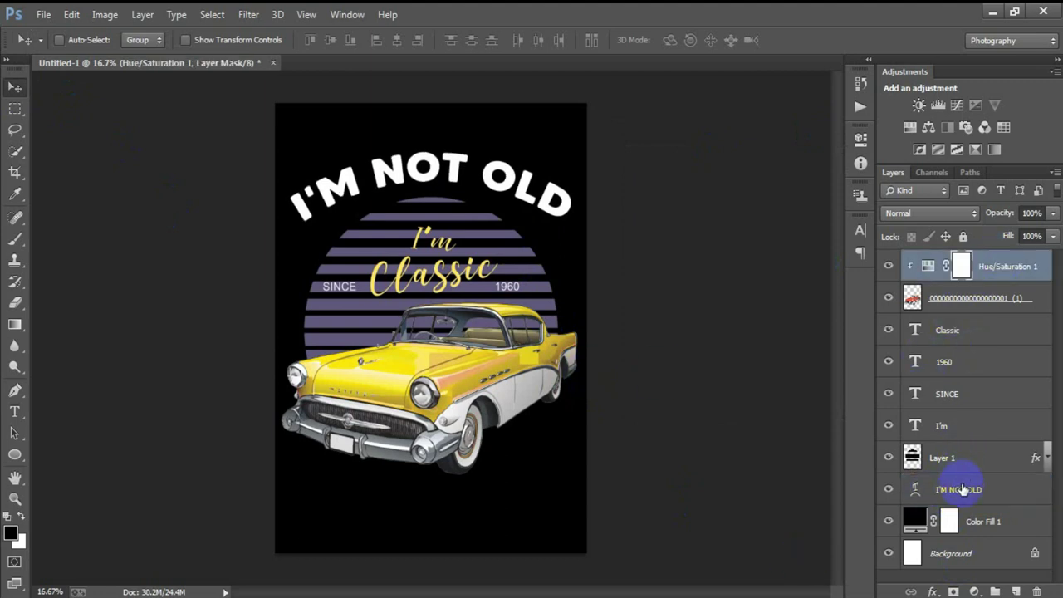
{"action": "left_click", "coordinate": [969, 489], "text": "shift"}
{"action": "key", "text": "ctrl+g"}
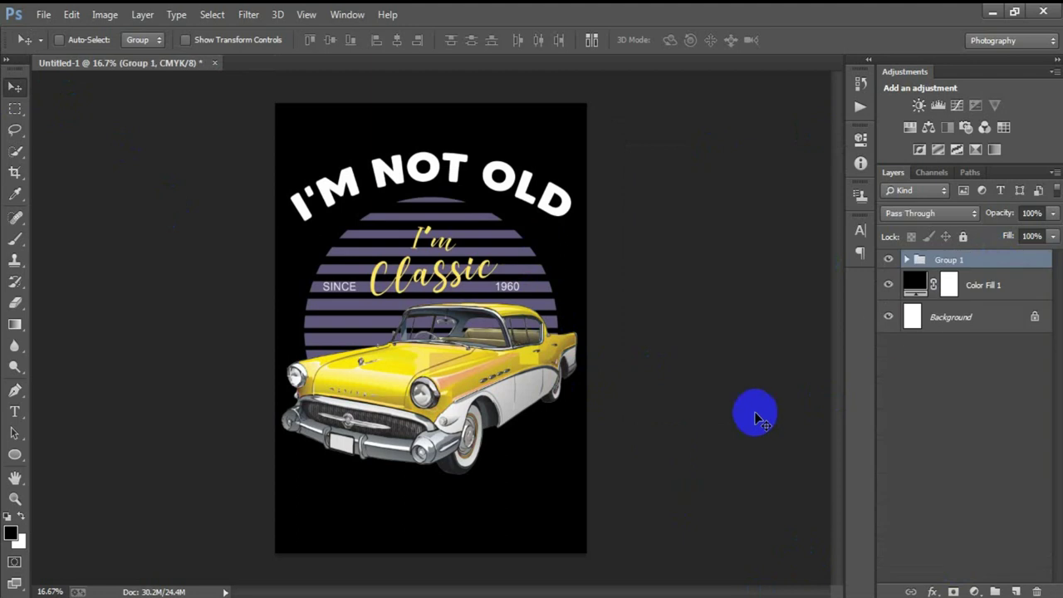
{"action": "left_click", "coordinate": [888, 284]}
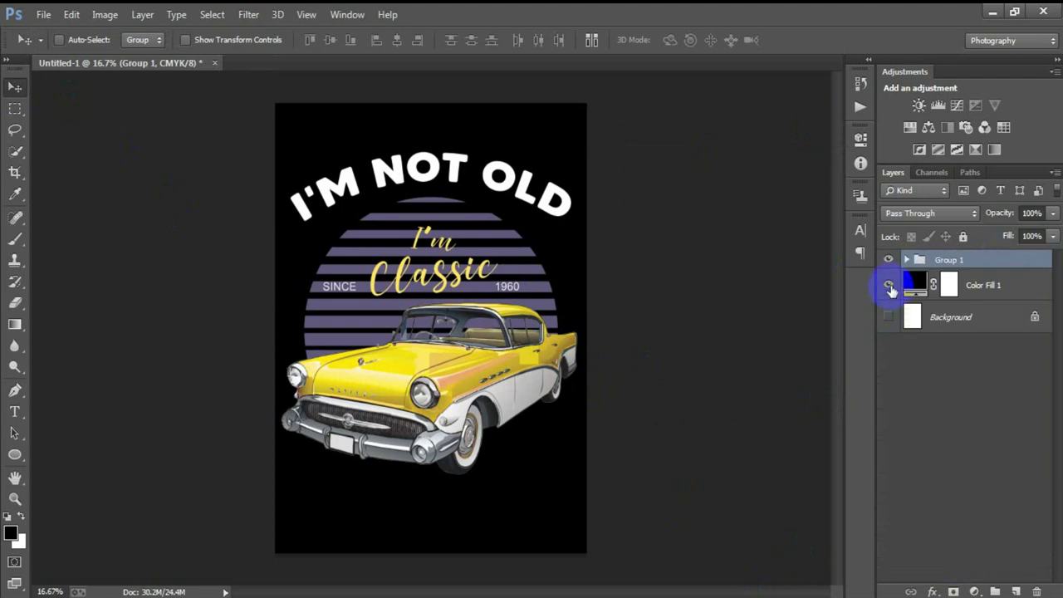
{"action": "key", "text": "shift+ctrl+alt+s"}
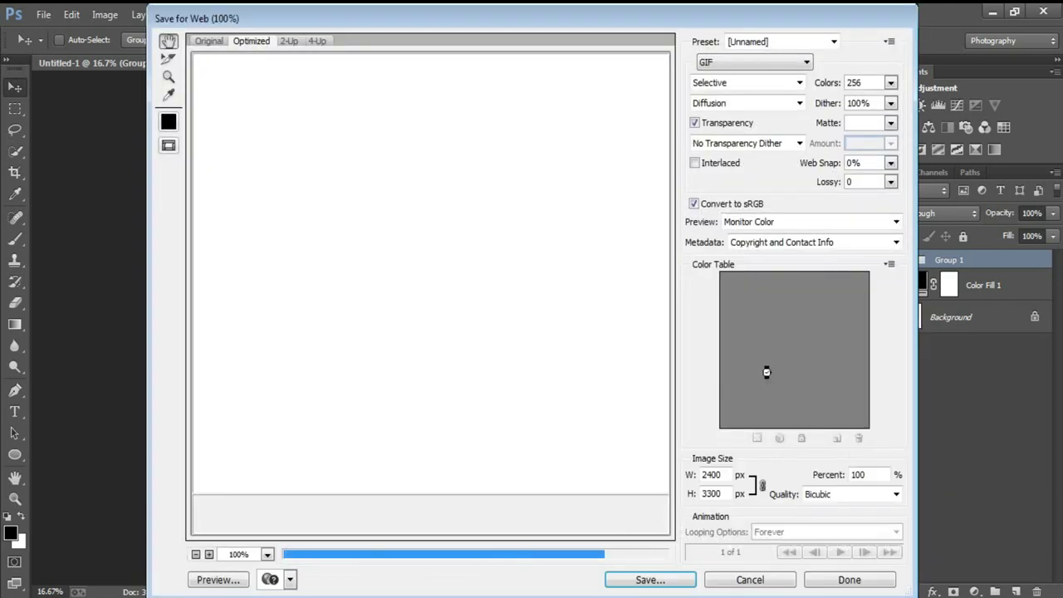
Inspect the export preview and set the format to PNG-24
{"action": "left_click_drag", "start_coordinate": [609, 404], "coordinate": [582, 382]}
{"action": "scroll", "coordinate": [481, 387], "scroll_direction": "down", "scroll_amount": 2}
{"action": "scroll", "coordinate": [557, 415], "scroll_direction": "down", "scroll_amount": 2}
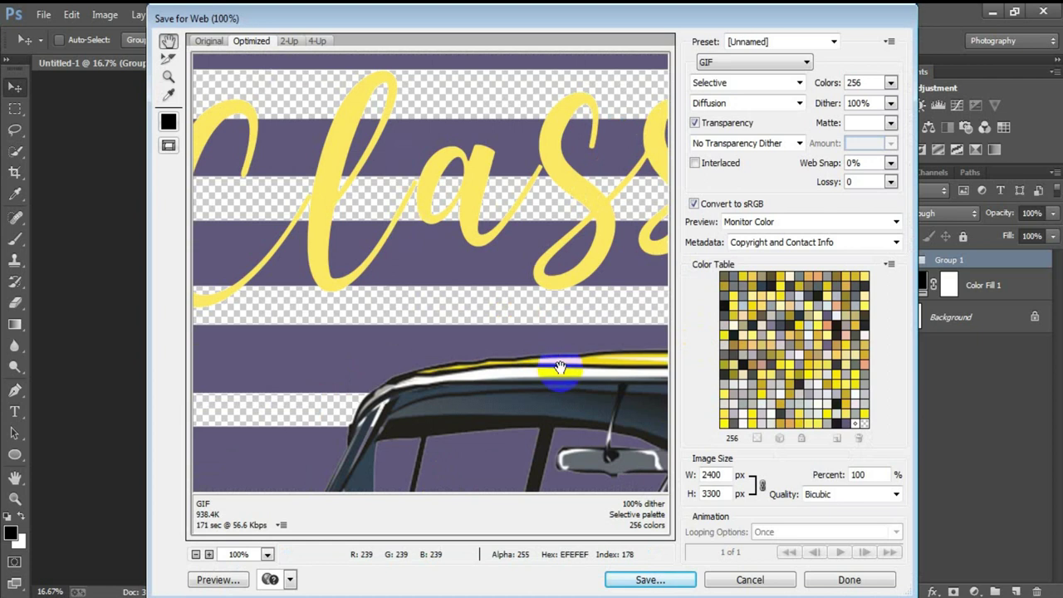
{"action": "scroll", "coordinate": [551, 356], "scroll_direction": "down", "scroll_amount": 3}
{"action": "scroll", "coordinate": [387, 142], "scroll_direction": "down", "scroll_amount": 1}
{"action": "left_click_drag", "start_coordinate": [491, 206], "coordinate": [484, 196]}
{"action": "left_click", "coordinate": [706, 62]}
{"action": "left_click", "coordinate": [707, 108]}
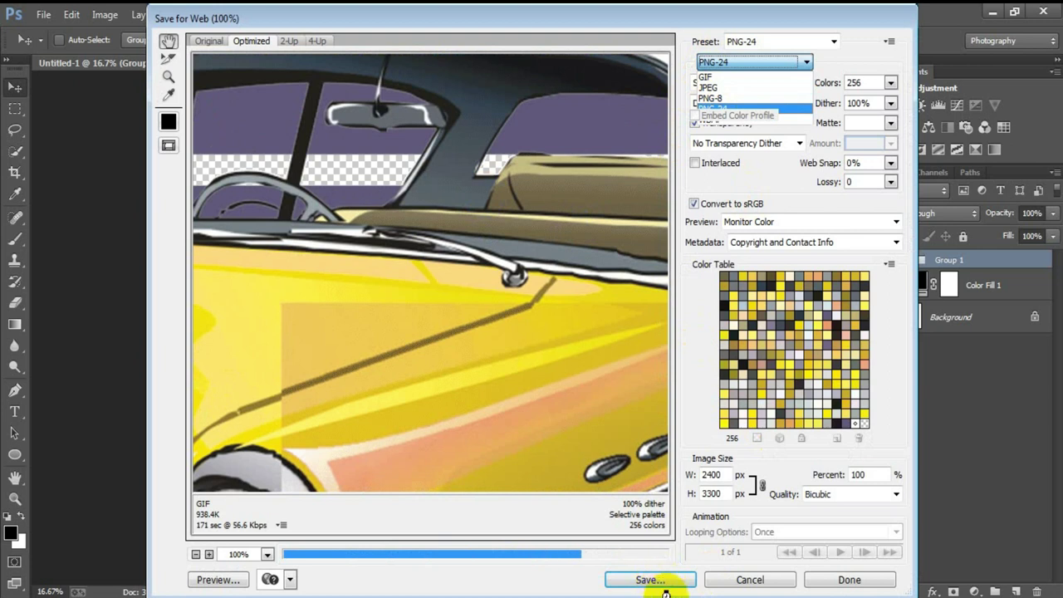
Save the PNG-24 export as '111' on the Desktop
{"action": "left_click", "coordinate": [658, 576]}
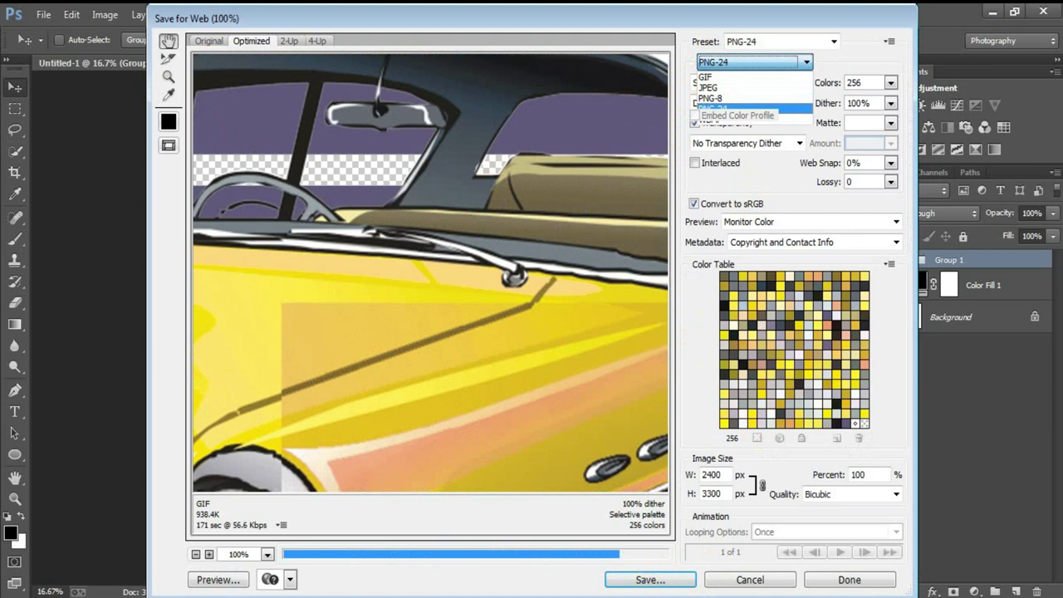
{"action": "left_click", "coordinate": [644, 581]}
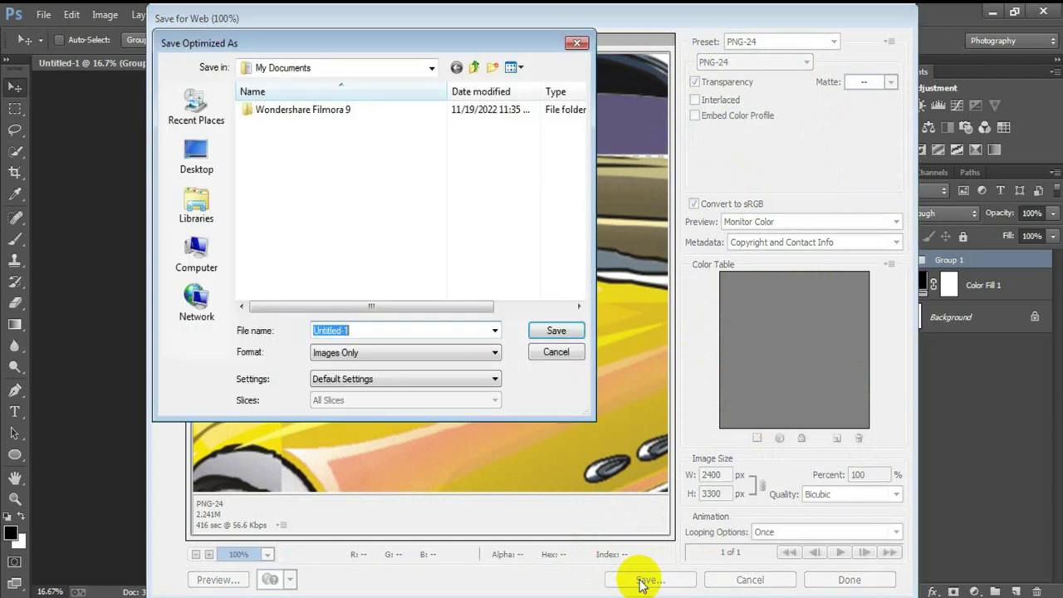
{"action": "left_click", "coordinate": [200, 150]}
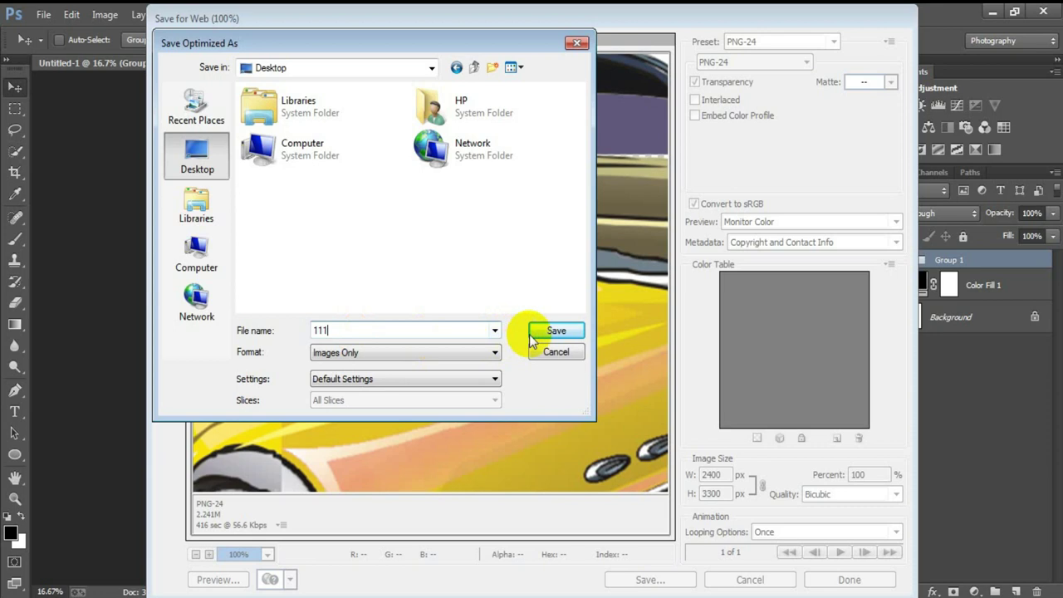
{"action": "left_click", "coordinate": [555, 330]}
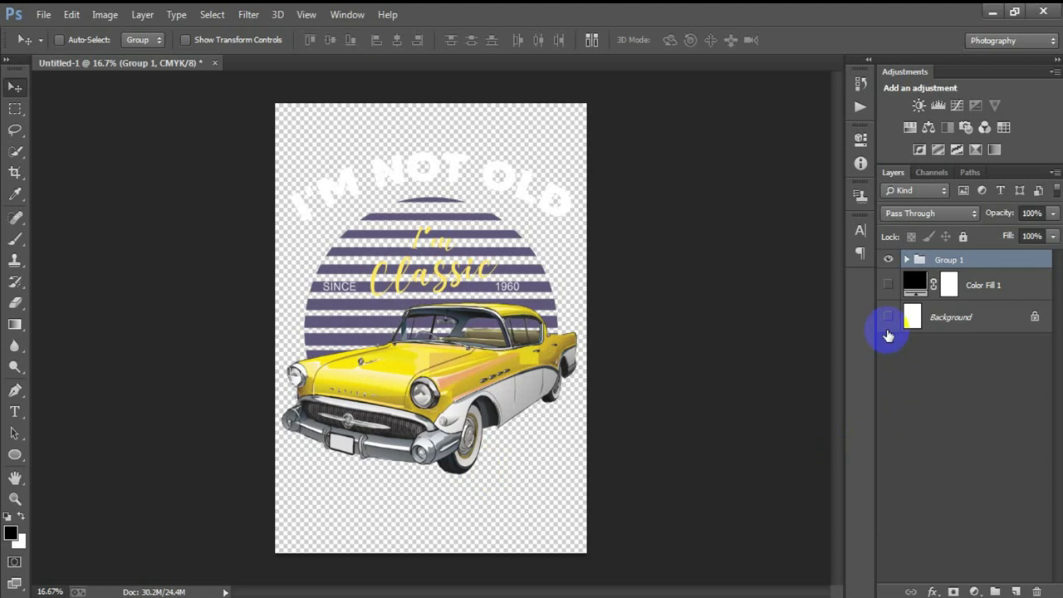
{"action": "left_click", "coordinate": [888, 317]}
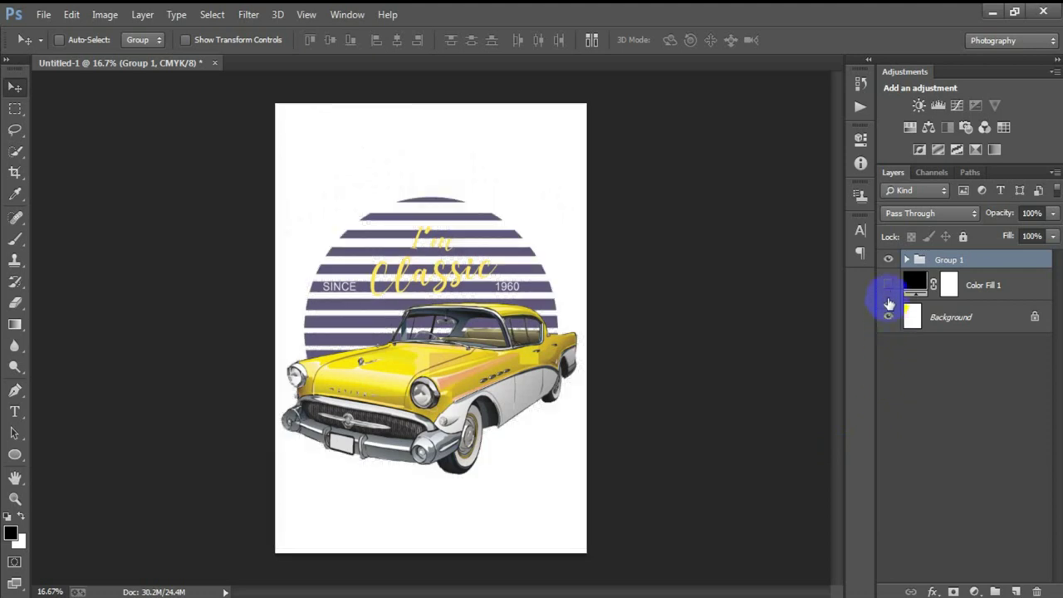
Show Color Fill 1 again and set its fill colour to near-black #0d0d0d
{"action": "left_click", "coordinate": [888, 285]}
{"action": "double_click", "coordinate": [914, 285]}
{"action": "left_click", "coordinate": [671, 238]}
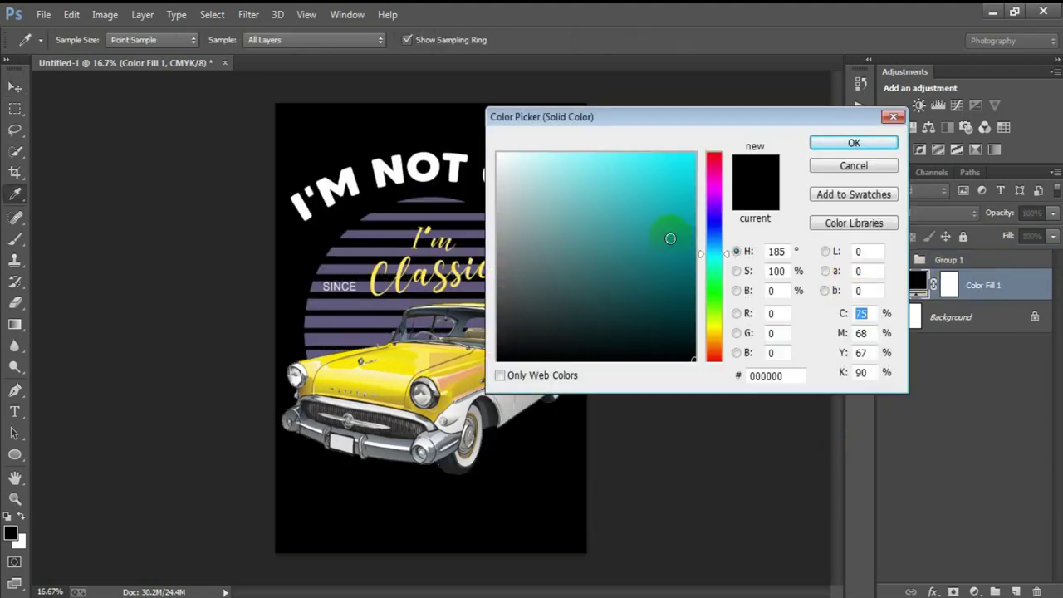
{"action": "left_click_drag", "start_coordinate": [710, 133], "coordinate": [759, 132]}
{"action": "left_click_drag", "start_coordinate": [720, 241], "coordinate": [702, 318]}
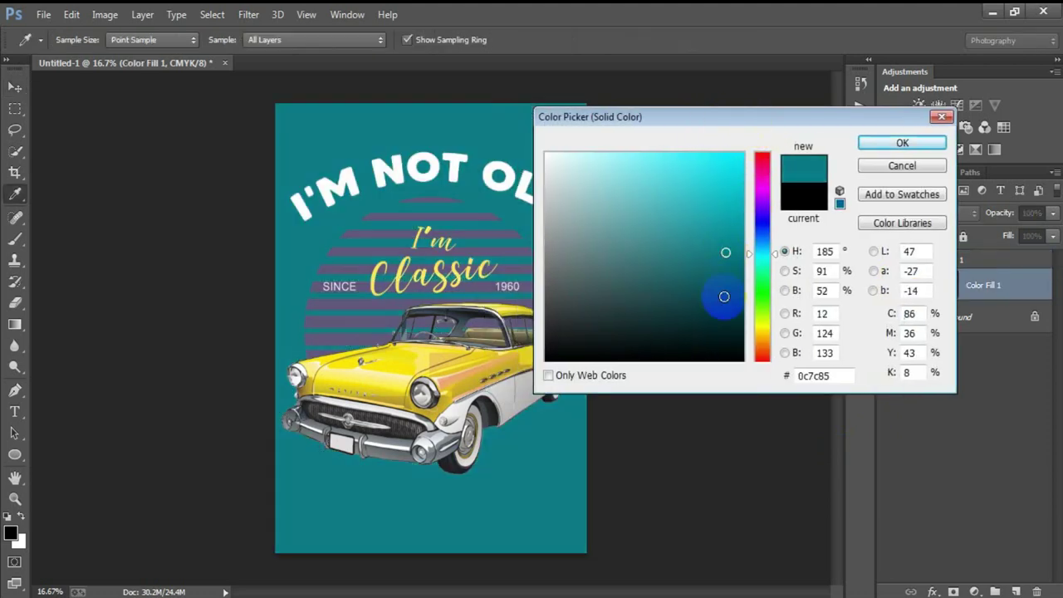
{"action": "left_click_drag", "start_coordinate": [756, 251], "coordinate": [757, 225]}
{"action": "left_click_drag", "start_coordinate": [693, 238], "coordinate": [547, 350]}
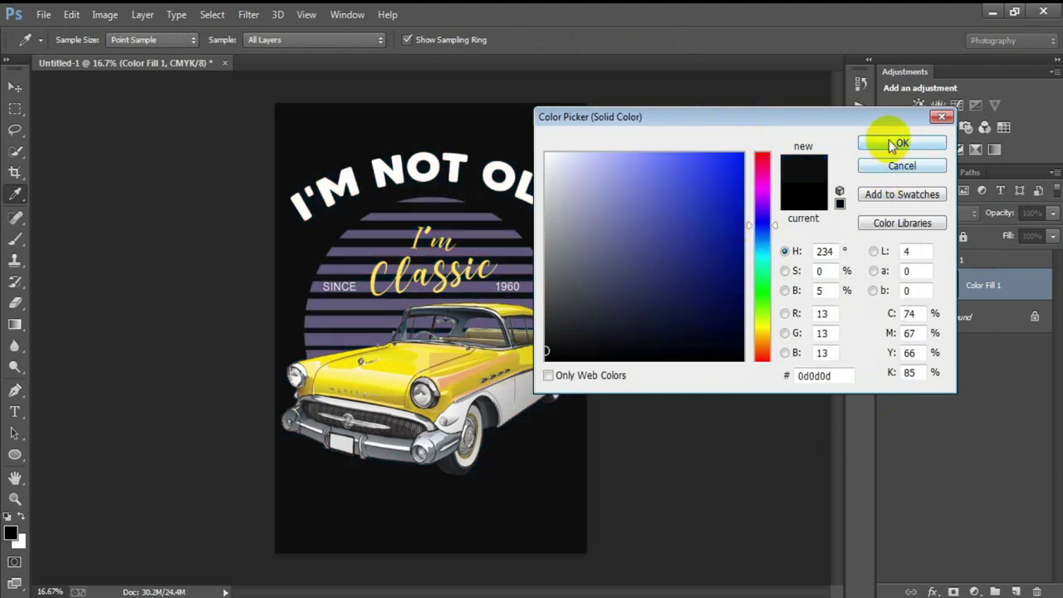
{"action": "left_click", "coordinate": [891, 145]}
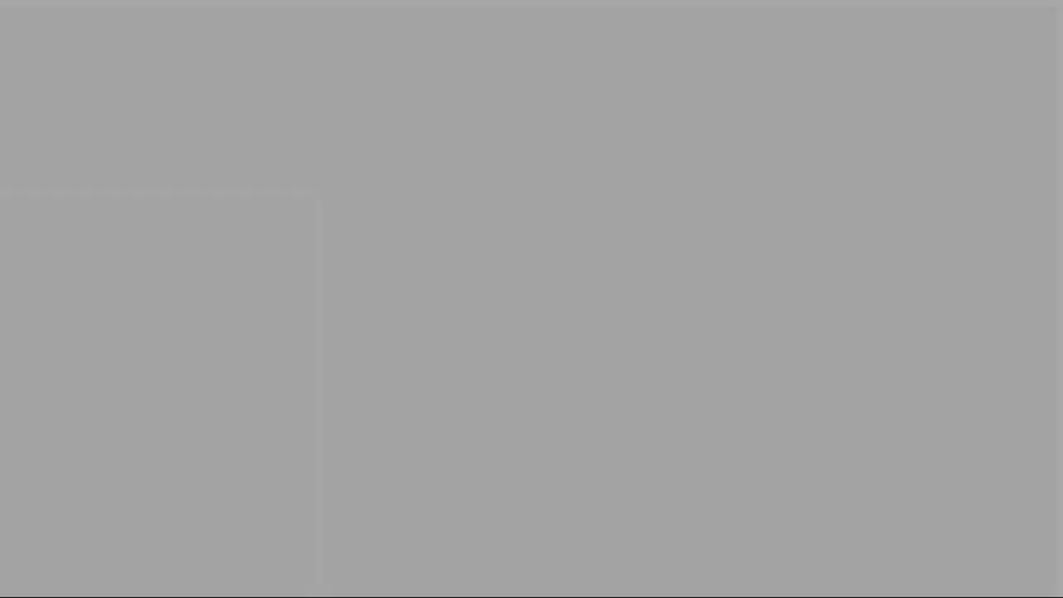